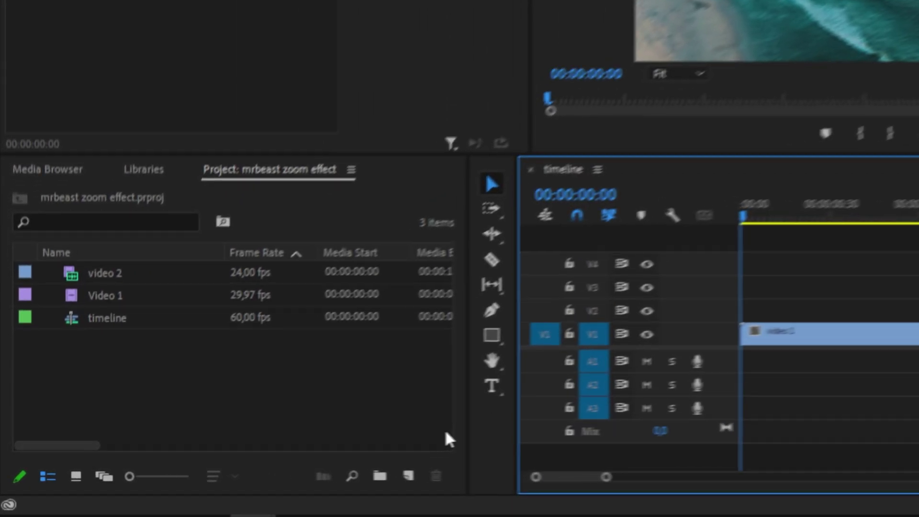
Create a new adjustment layer with the default video settings and place it on track V2 above both clips.
{"action": "left_click", "coordinate": [431, 477]}
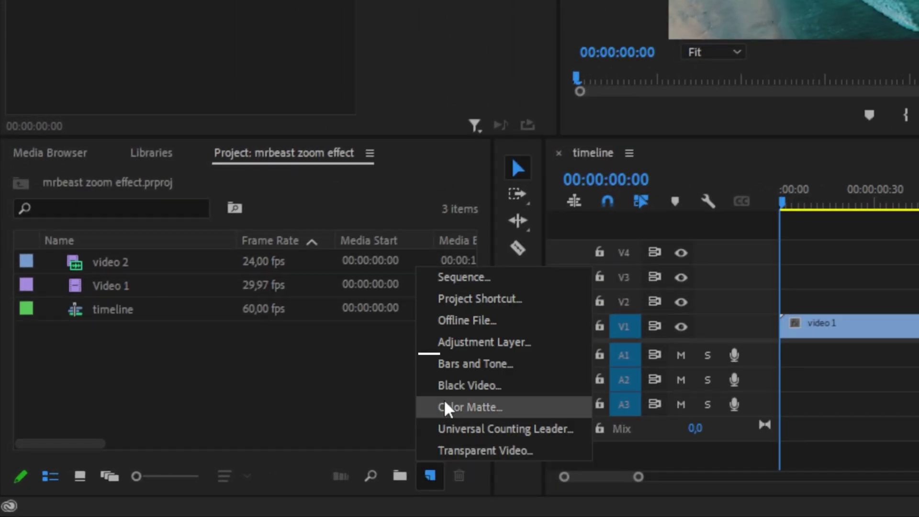
{"action": "left_click", "coordinate": [457, 346]}
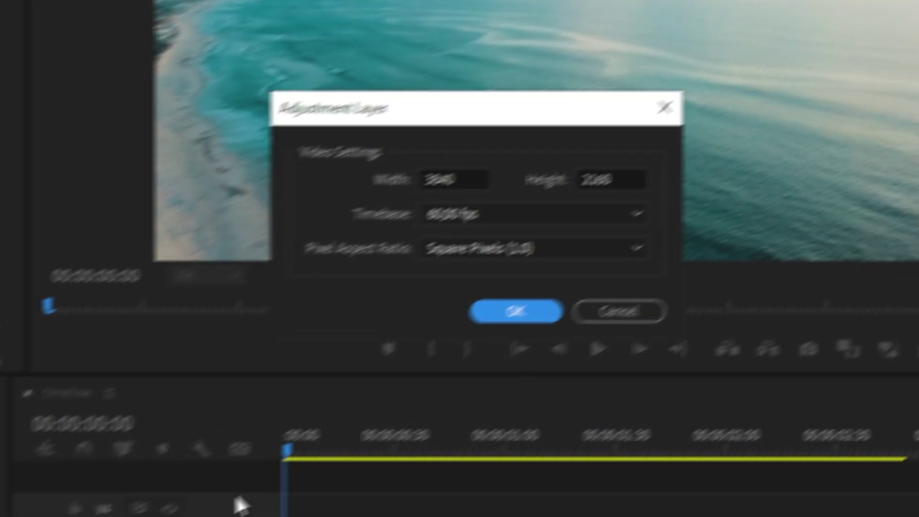
{"action": "left_click", "coordinate": [509, 312]}
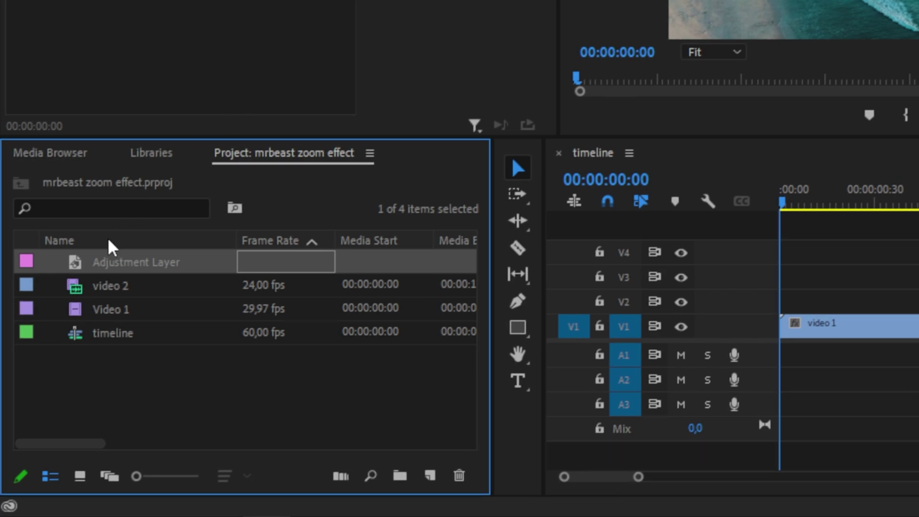
{"action": "left_click_drag", "start_coordinate": [110, 263], "coordinate": [833, 302]}
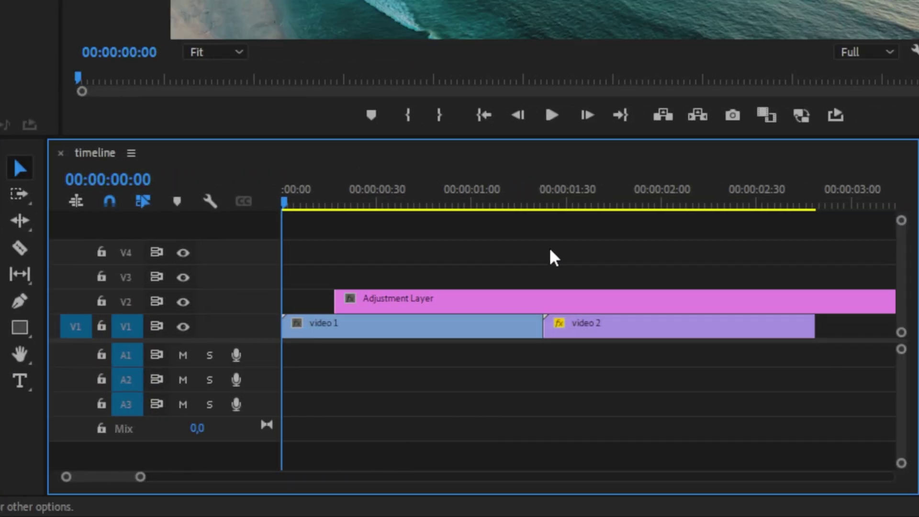
Cut the adjustment layer at 00:00:01:51 and delete the part after the cut.
{"action": "left_click", "coordinate": [633, 201]}
{"action": "key", "text": "ctrl+k"}
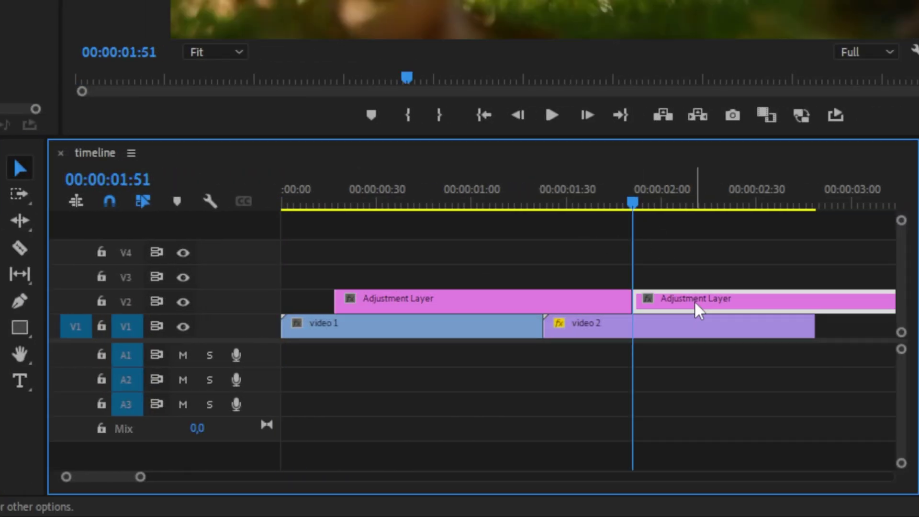
{"action": "left_click", "coordinate": [696, 302]}
{"action": "key", "text": "Delete"}
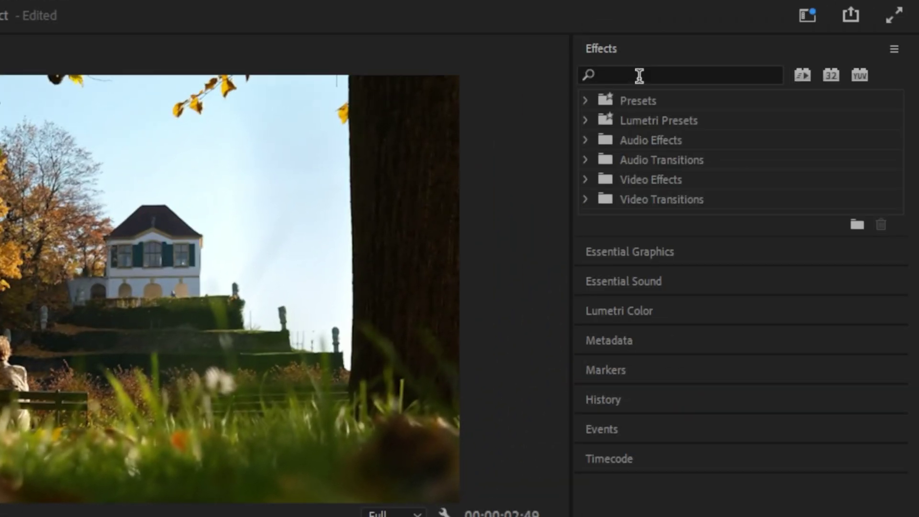
Find the Distort Transform effect and apply it to the adjustment layer on V2.
{"action": "left_click", "coordinate": [637, 74]}
{"action": "type", "text": "transform"}
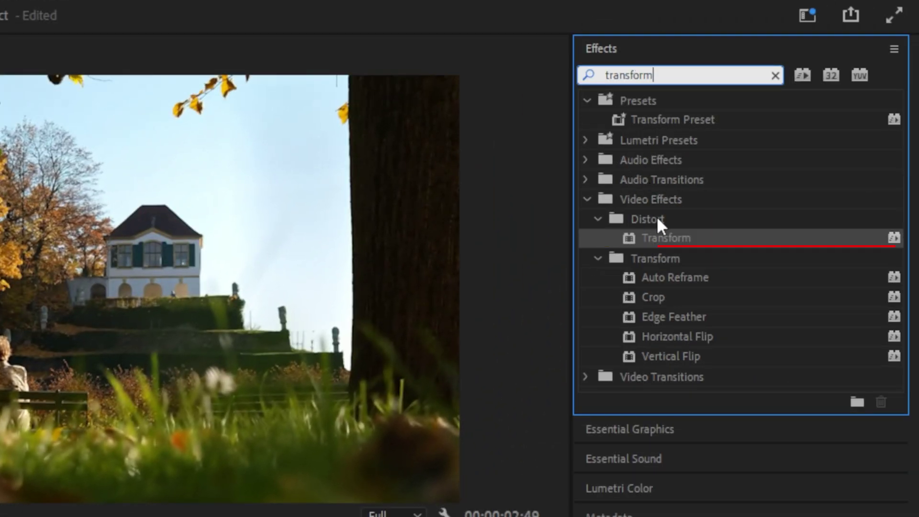
{"action": "left_click_drag", "start_coordinate": [663, 238], "coordinate": [449, 298]}
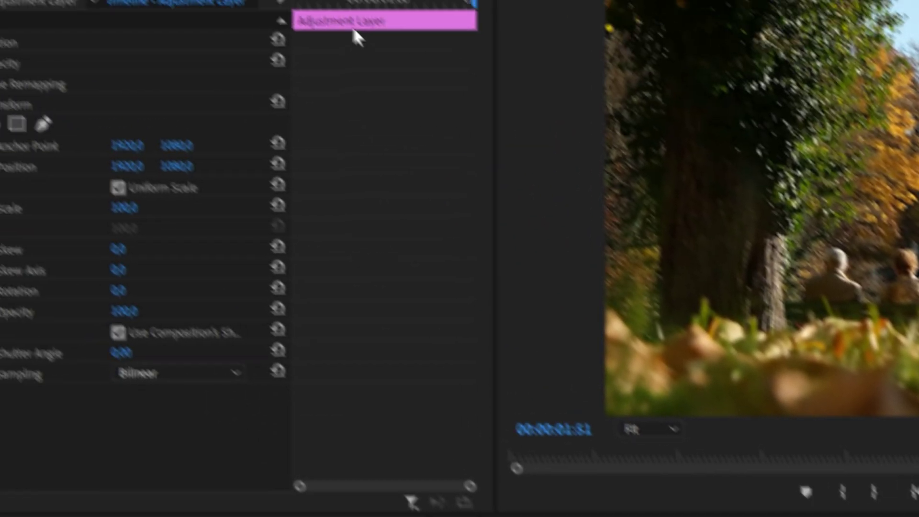
Keyframe the Transform Scale from 100 at the adjustment layer's start to 209 at 00:00:00:40.
{"action": "left_click", "coordinate": [391, 42]}
{"action": "left_click_drag", "start_coordinate": [392, 43], "coordinate": [347, 45]}
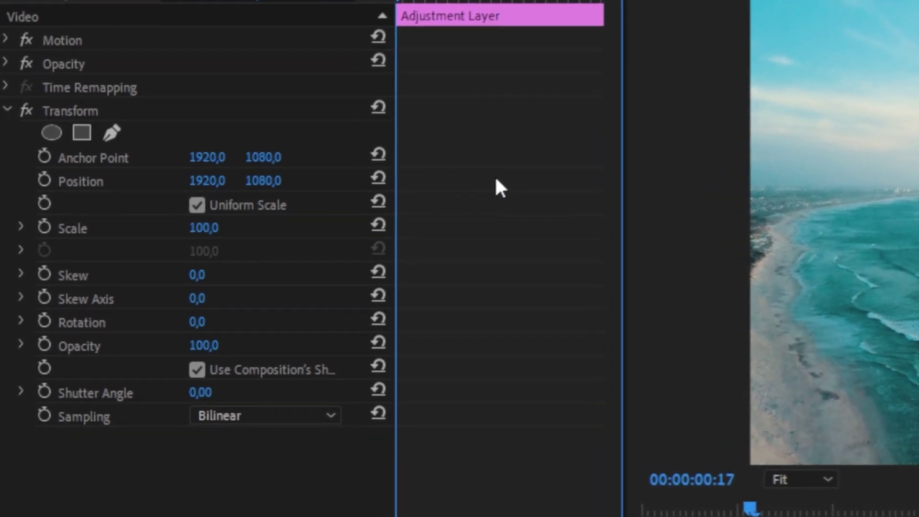
{"action": "left_click", "coordinate": [48, 208]}
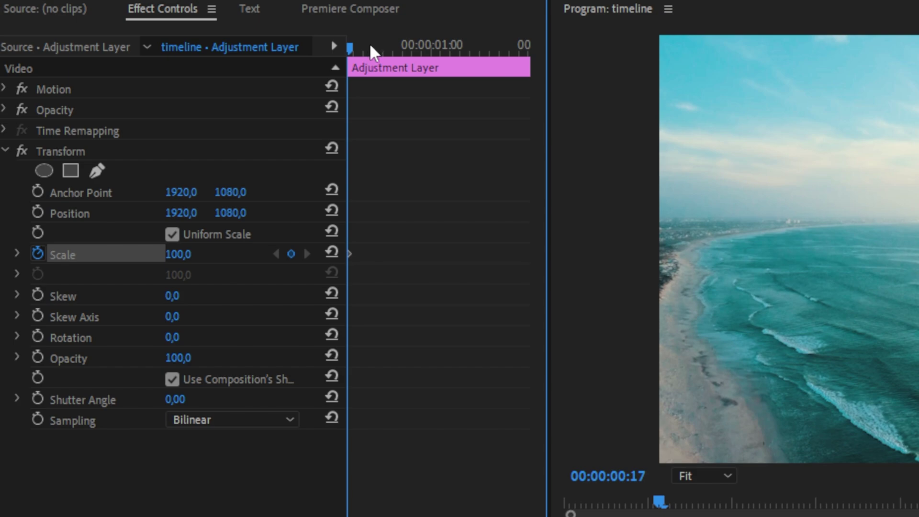
{"action": "left_click_drag", "start_coordinate": [373, 47], "coordinate": [394, 52]}
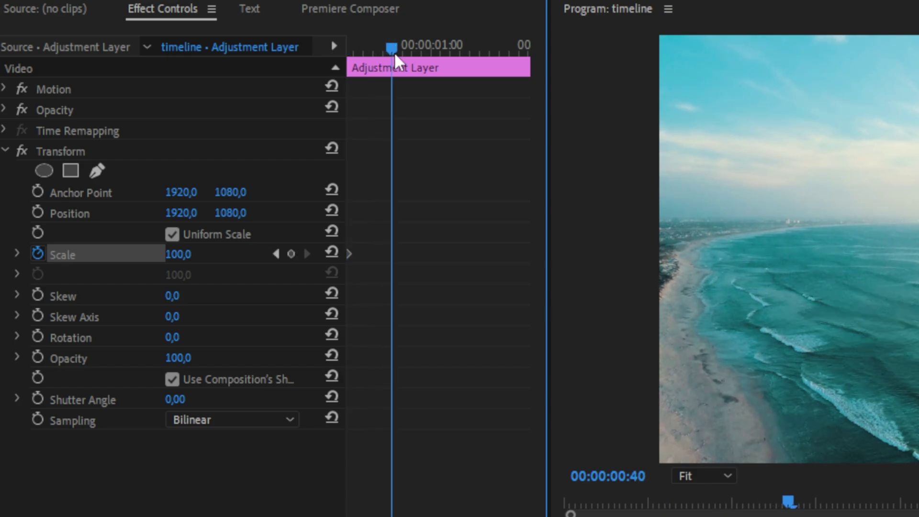
{"action": "left_click_drag", "start_coordinate": [178, 255], "coordinate": [518, 352]}
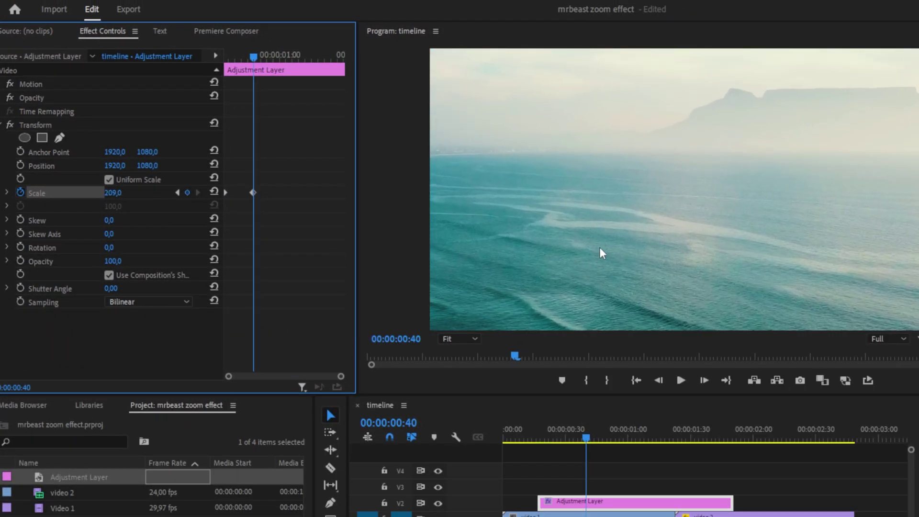
Turn off the composition's shutter angle in Transform, set the Shutter Angle to 360, and play back the zoom.
{"action": "left_click", "coordinate": [109, 274]}
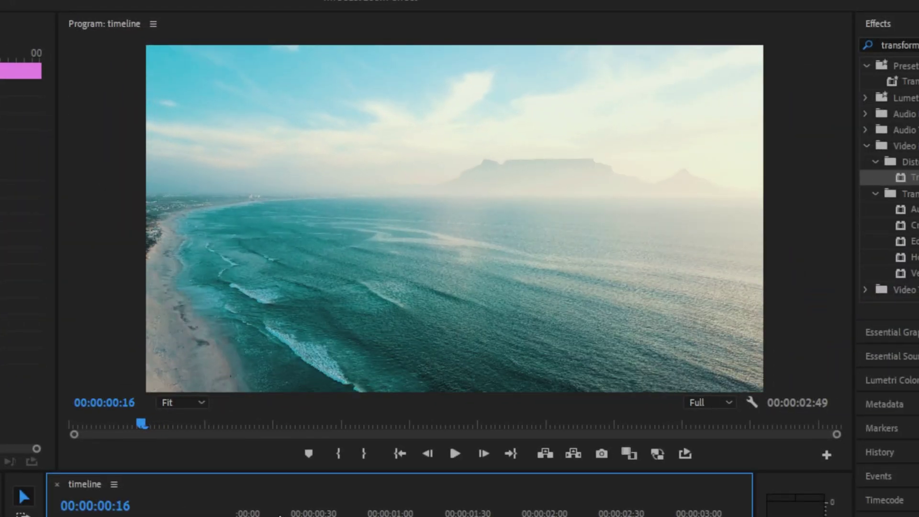
{"action": "key", "text": "space"}
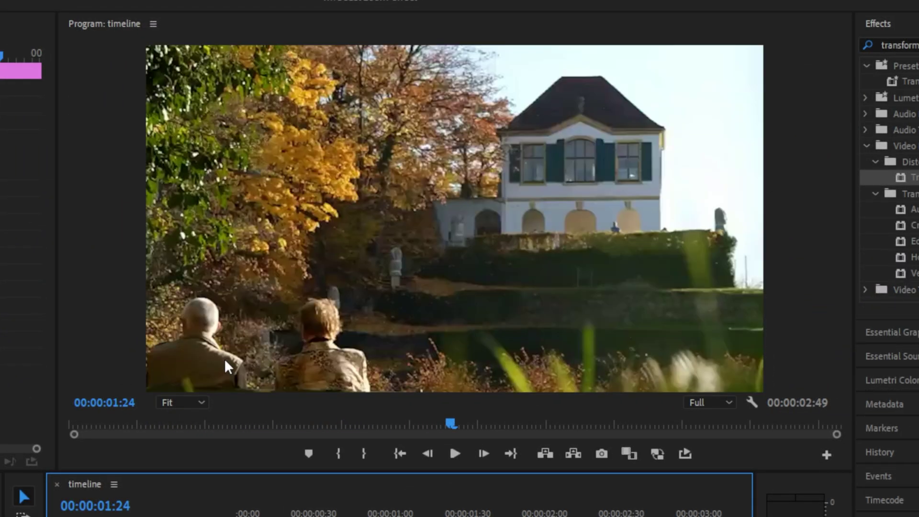
{"action": "left_click_drag", "start_coordinate": [325, 503], "coordinate": [289, 512]}
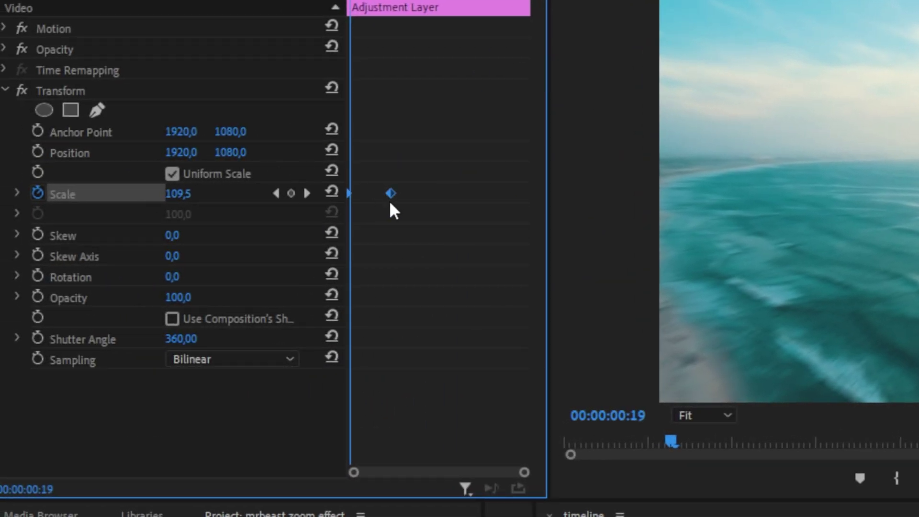
Apply ease in and ease out to both Transform Scale keyframes.
{"action": "right_click", "coordinate": [391, 193]}
{"action": "left_click", "coordinate": [484, 460]}
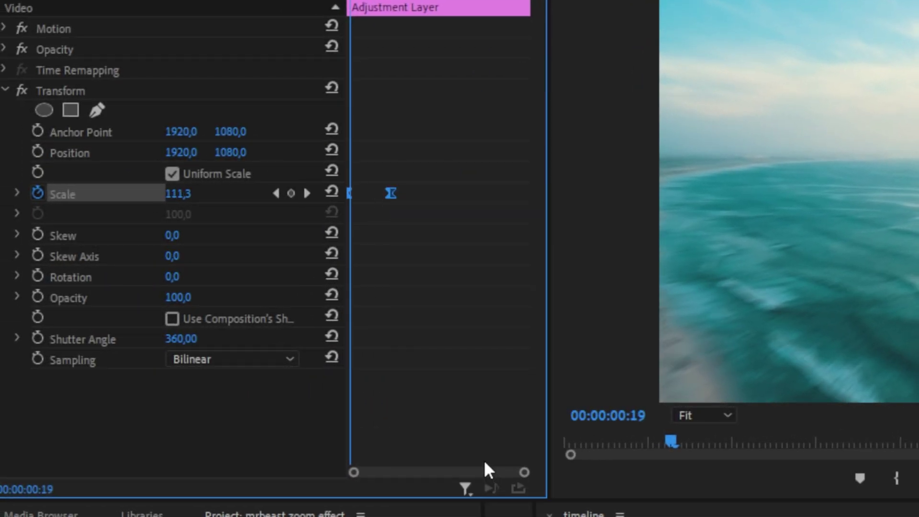
{"action": "right_click", "coordinate": [396, 211]}
{"action": "left_click", "coordinate": [452, 495]}
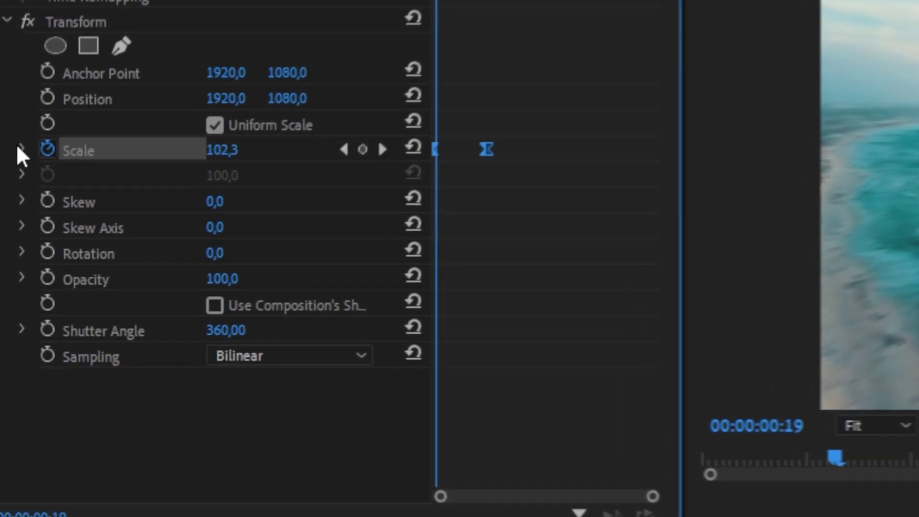
Reshape the Scale velocity curve so the zoom starts slowly and peaks at the second keyframe, and preview it.
{"action": "left_click", "coordinate": [24, 133]}
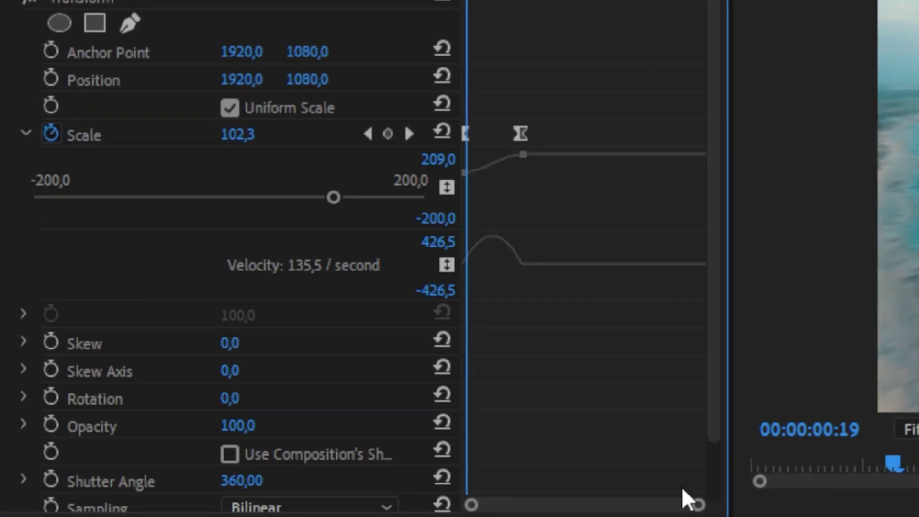
{"action": "left_click_drag", "start_coordinate": [698, 504], "coordinate": [637, 493]}
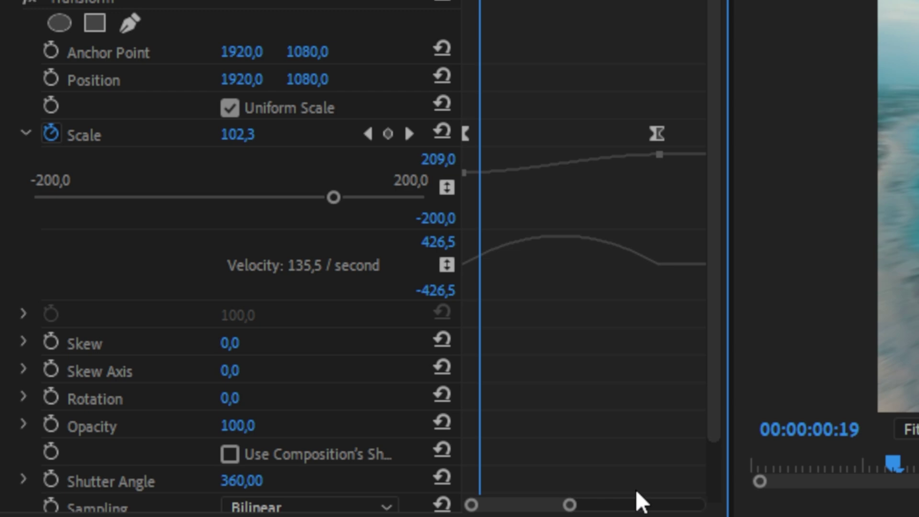
{"action": "left_click", "coordinate": [655, 132]}
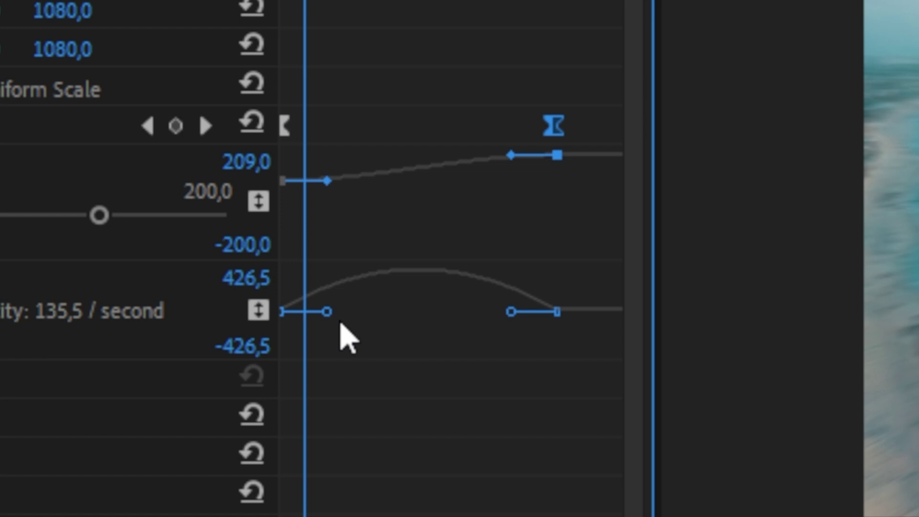
{"action": "left_click_drag", "start_coordinate": [328, 311], "coordinate": [430, 305]}
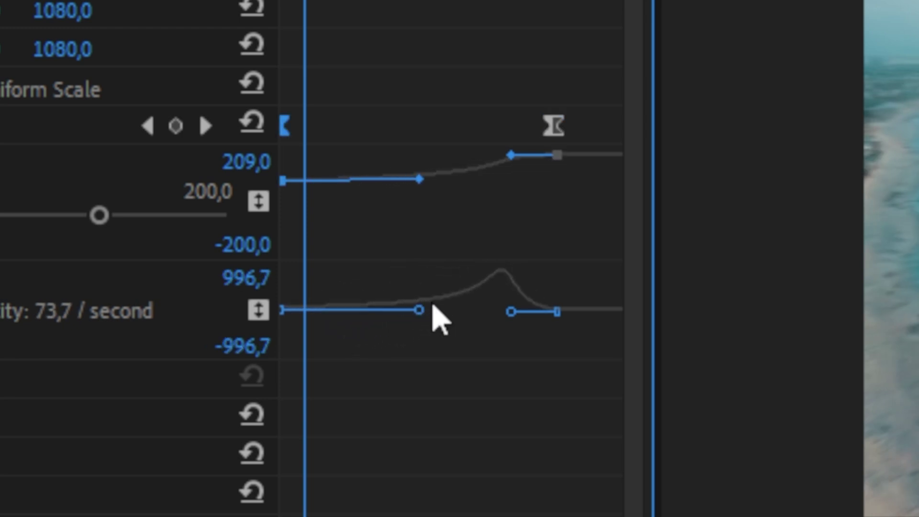
{"action": "left_click_drag", "start_coordinate": [510, 312], "coordinate": [552, 310]}
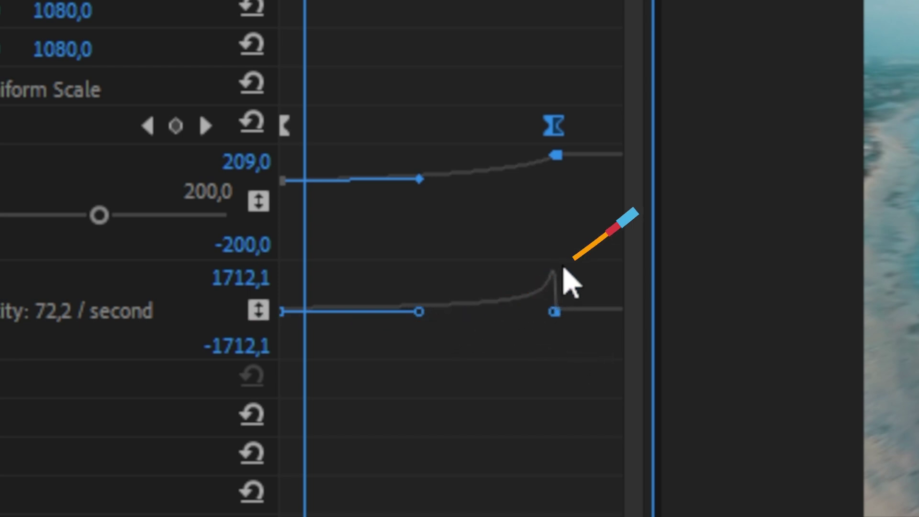
{"action": "key", "text": "space"}
{"action": "key", "text": "space"}
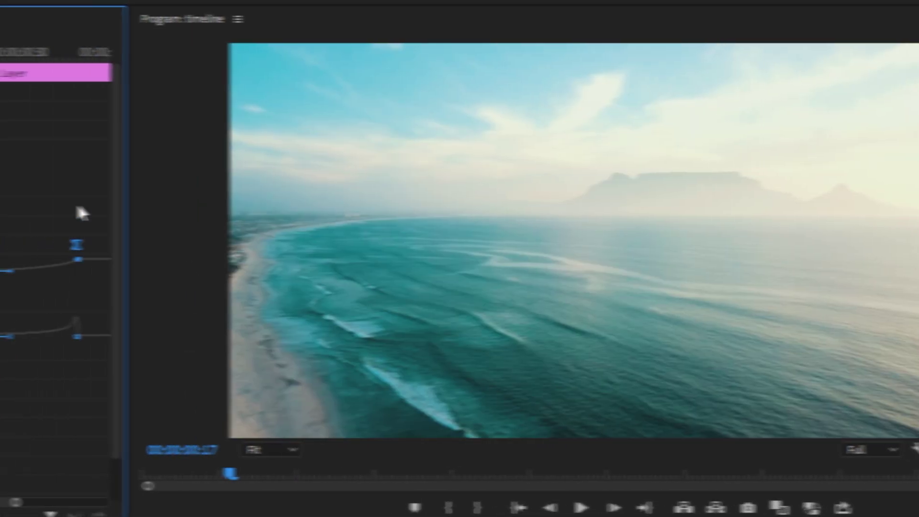
Split the adjustment layer at 00:00:00:40 and select the part after the cut.
{"action": "left_click_drag", "start_coordinate": [459, 48], "coordinate": [469, 51]}
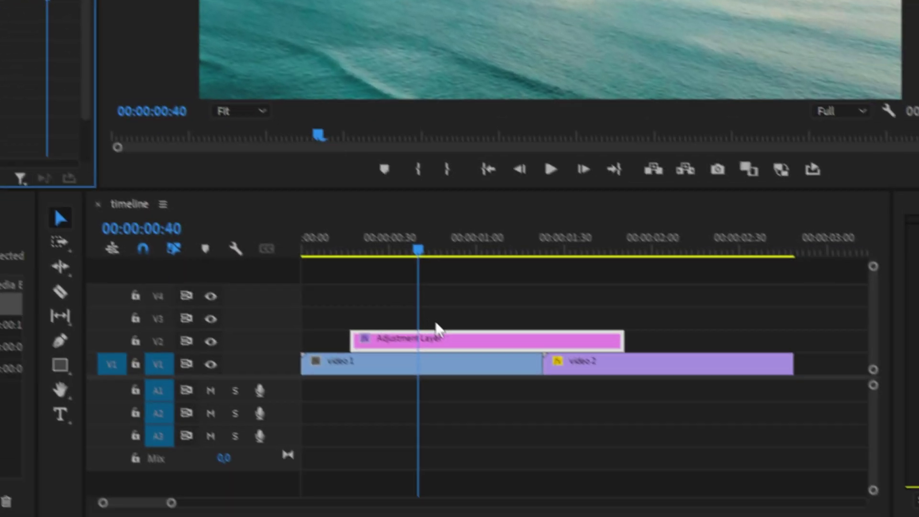
{"action": "key", "text": "ctrl+k"}
{"action": "left_click", "coordinate": [460, 334]}
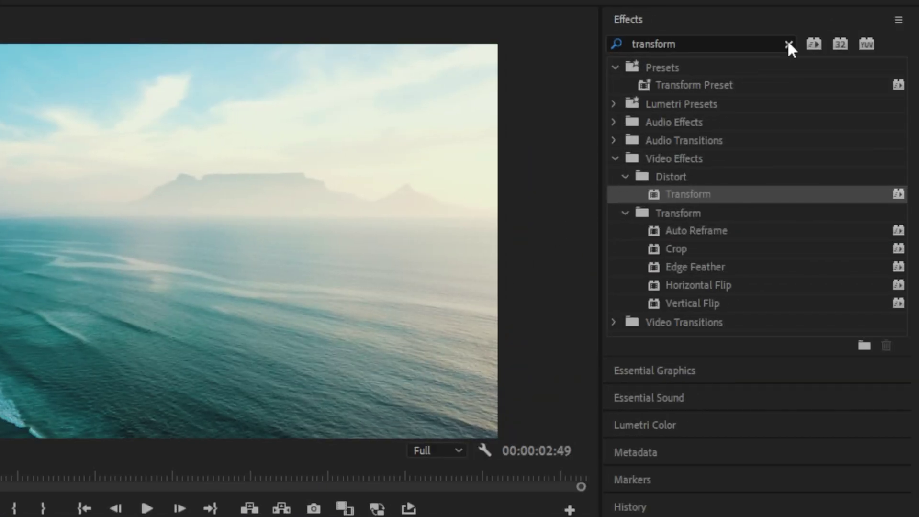
Apply the Replicate effect to the selected adjustment layer and set its Count to 3.
{"action": "left_click", "coordinate": [788, 44]}
{"action": "type", "text": "replicate"}
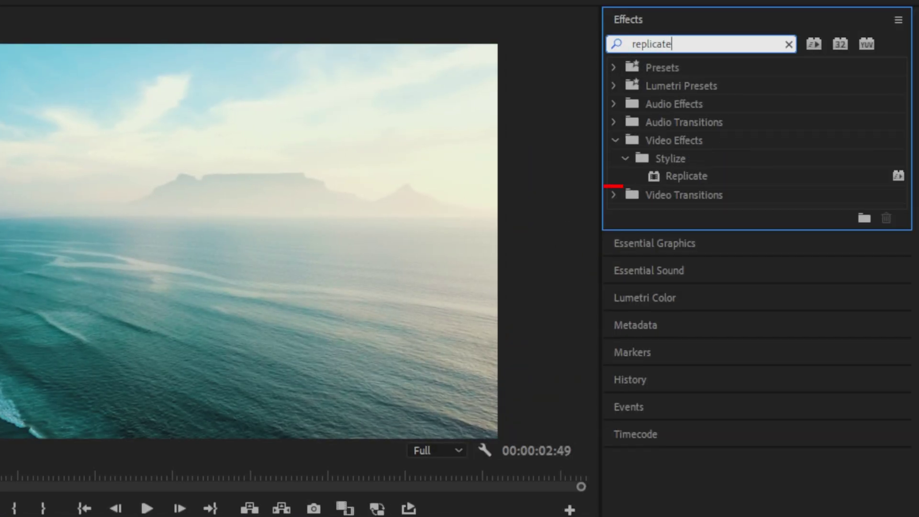
{"action": "left_click", "coordinate": [701, 177]}
{"action": "left_click_drag", "start_coordinate": [804, 67], "coordinate": [431, 312]}
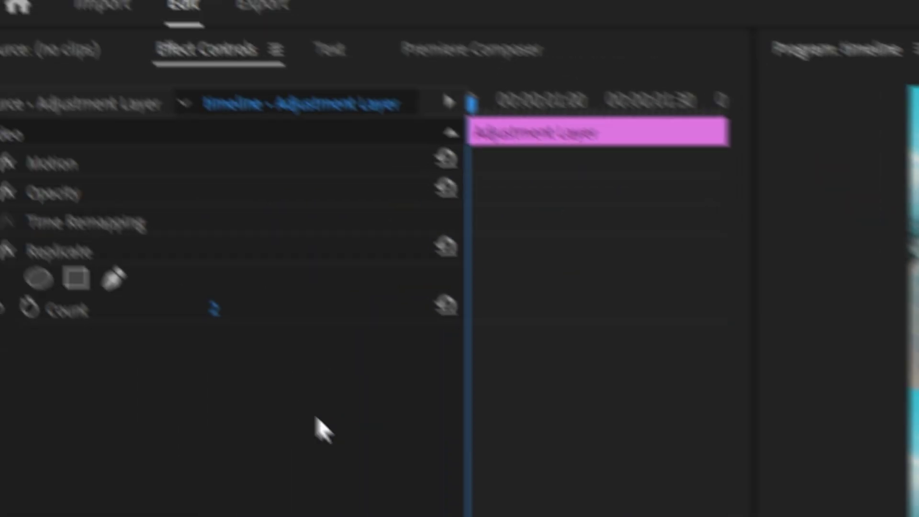
{"action": "left_click", "coordinate": [258, 334]}
{"action": "type", "text": "3"}
{"action": "key", "text": "Return"}
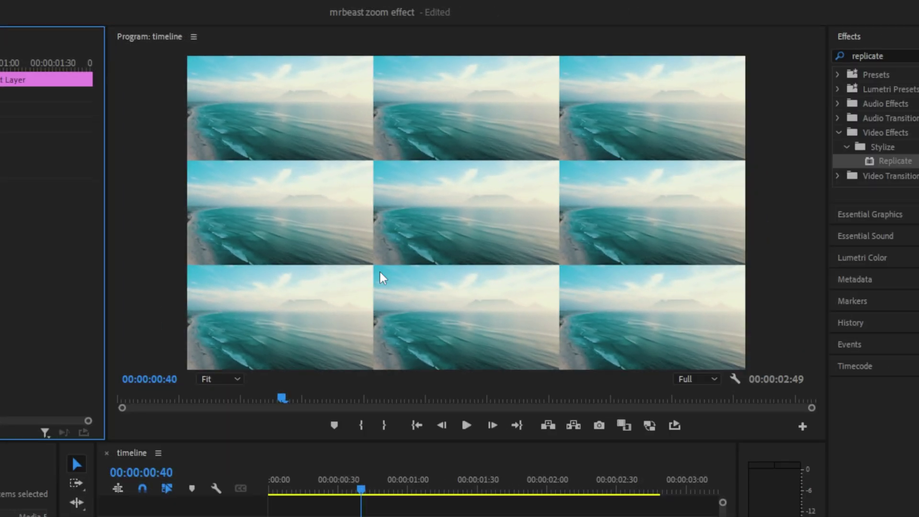
Find the Mirror effect and add it four times to the adjustment layer that has Replicate.
{"action": "double_click", "coordinate": [867, 56]}
{"action": "type", "text": "mirror"}
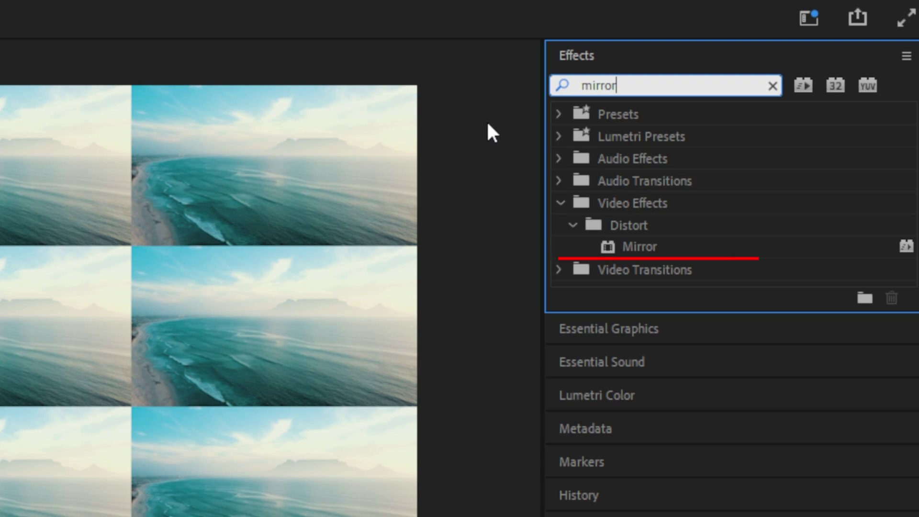
{"action": "left_click_drag", "start_coordinate": [676, 245], "coordinate": [188, 268]}
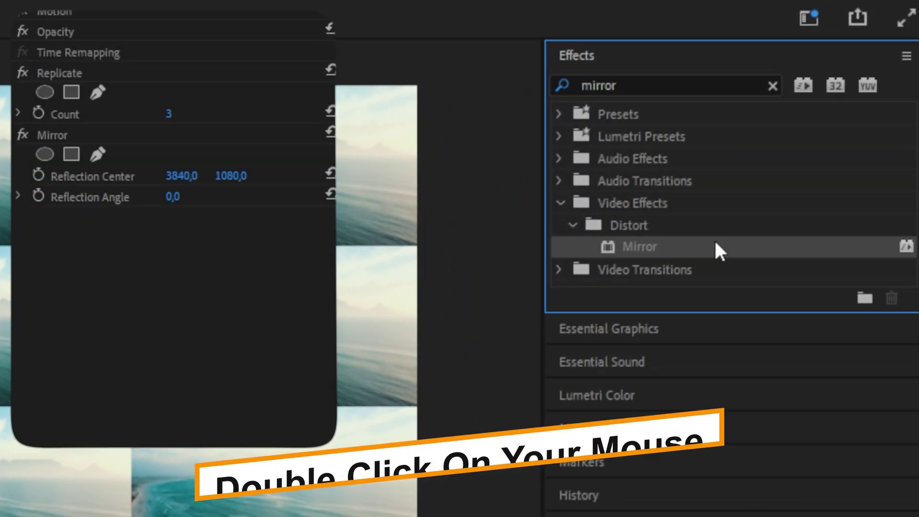
{"action": "double_click", "coordinate": [716, 245]}
{"action": "double_click", "coordinate": [716, 244]}
{"action": "double_click", "coordinate": [716, 244]}
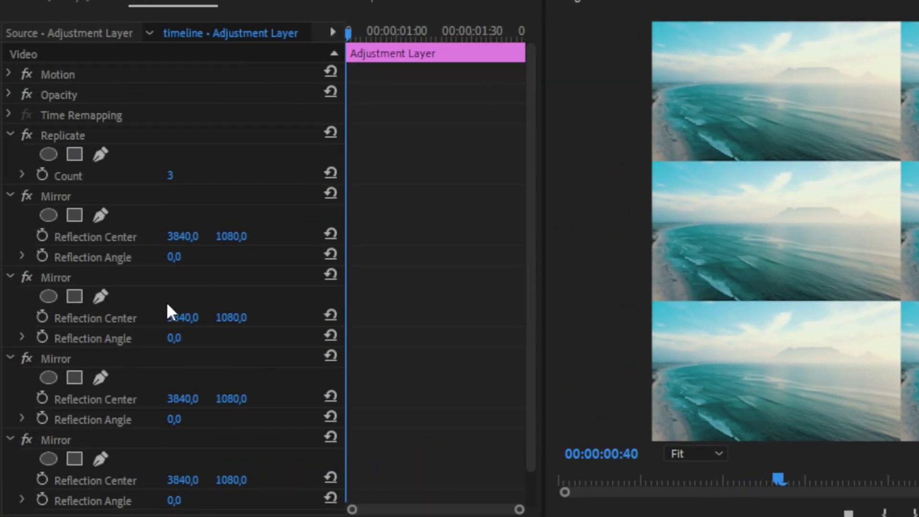
Set the first Mirror effect's horizontal Reflection Center to 2556 to line it up with the tile edge.
{"action": "scroll", "coordinate": [167, 304], "scroll_direction": "down", "scroll_amount": 1}
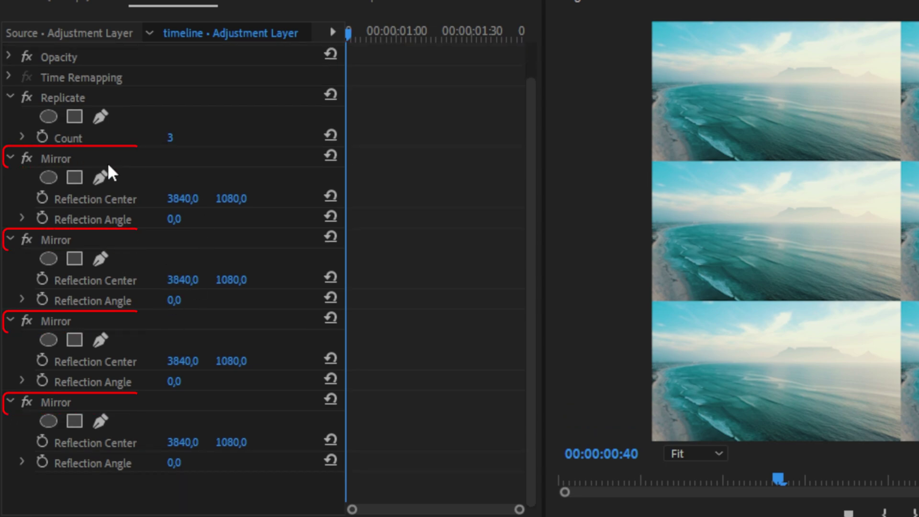
{"action": "left_click_drag", "start_coordinate": [182, 198], "coordinate": [72, 198]}
{"action": "mouse_move", "coordinate": [187, 181]}
{"action": "left_mouse_down"}
{"action": "mouse_move", "coordinate": [139, 181]}
{"action": "mouse_move", "coordinate": [193, 181]}
{"action": "left_mouse_up"}
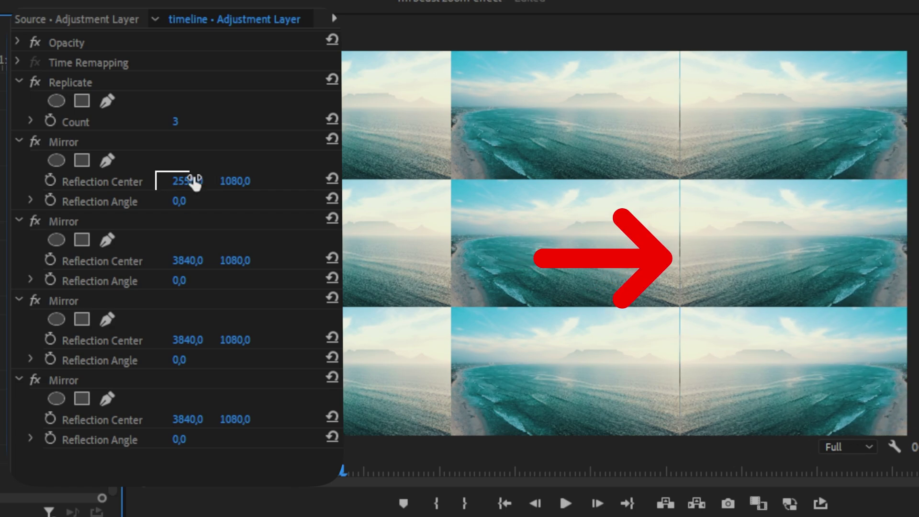
Set the second Mirror effect's Reflection Angle to 90° and its vertical Reflection Center to 1438.
{"action": "left_click", "coordinate": [178, 281]}
{"action": "type", "text": "90"}
{"action": "key", "text": "Return"}
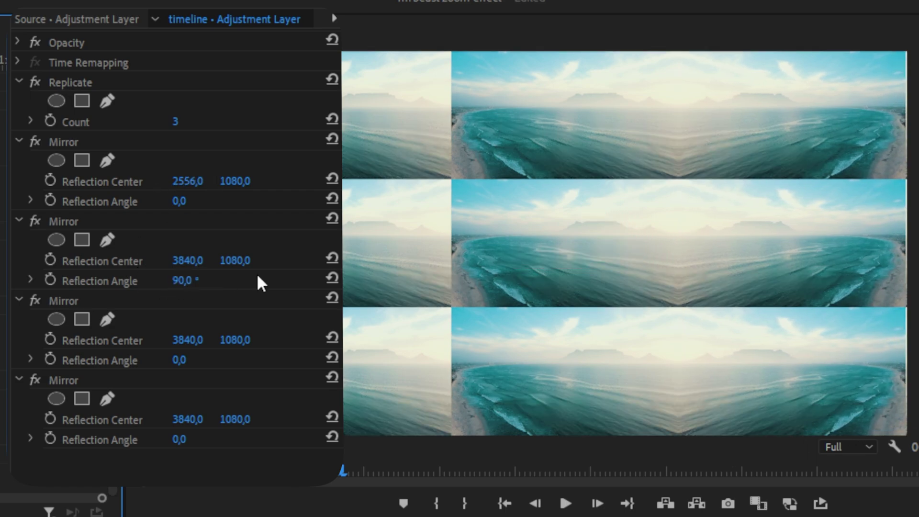
{"action": "mouse_move", "coordinate": [236, 260]}
{"action": "left_mouse_down"}
{"action": "mouse_move", "coordinate": [263, 260]}
{"action": "mouse_move", "coordinate": [242, 262]}
{"action": "left_mouse_up"}
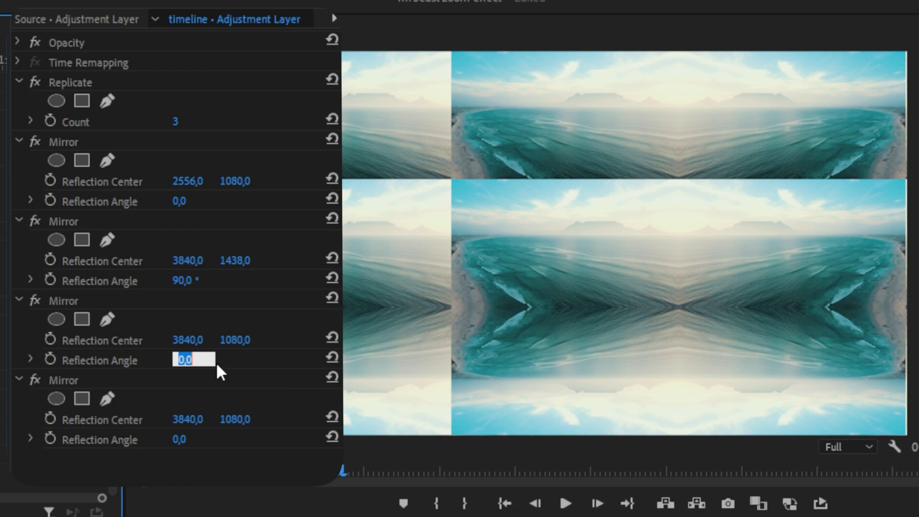
Set the third Mirror effect's Reflection Angle to 180° and its horizontal Reflection Center to 1280.
{"action": "type", "text": "180"}
{"action": "key", "text": "Return"}
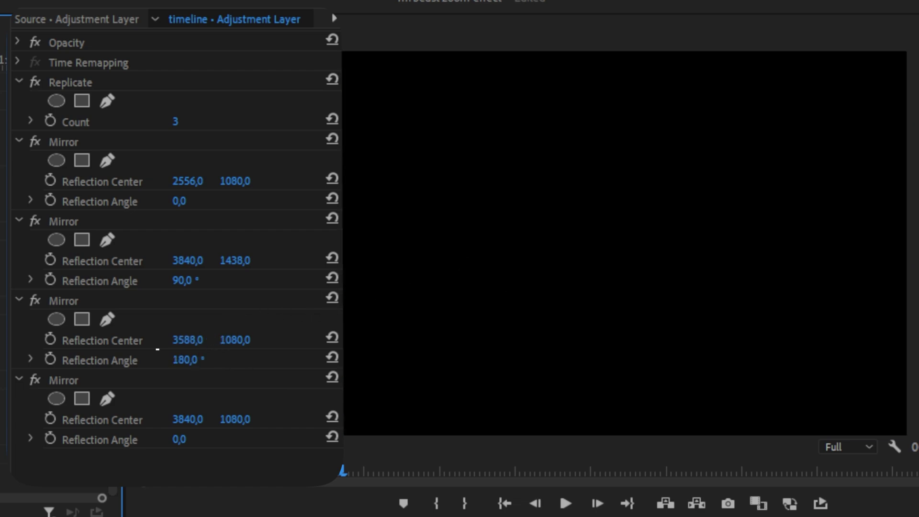
{"action": "mouse_move", "coordinate": [195, 341]}
{"action": "left_mouse_down"}
{"action": "mouse_move", "coordinate": [120, 341]}
{"action": "mouse_move", "coordinate": [195, 341]}
{"action": "left_mouse_up"}
Set the fourth Mirror effect's Reflection Angle to 270° and its vertical Reflection Center to 721, and save the project.
{"action": "left_click", "coordinate": [180, 439]}
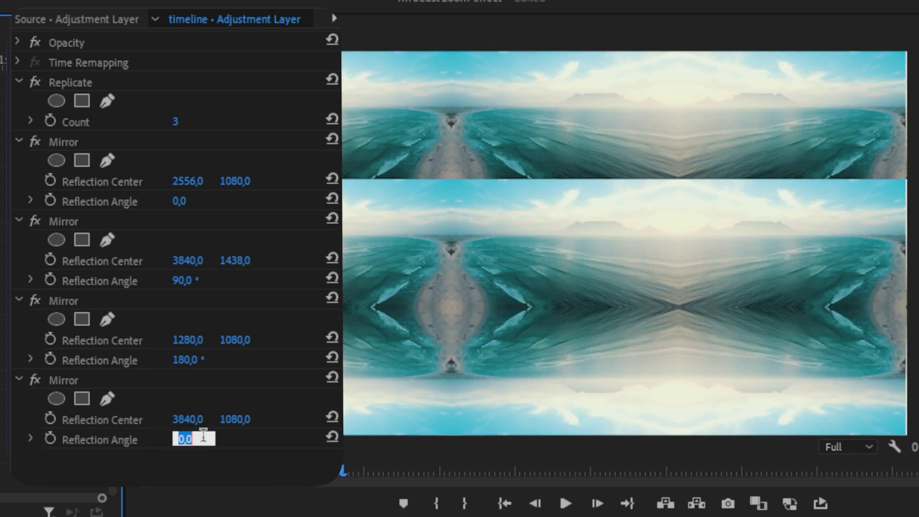
{"action": "type", "text": "270"}
{"action": "key", "text": "Return"}
{"action": "left_click_drag", "start_coordinate": [229, 424], "coordinate": [291, 420]}
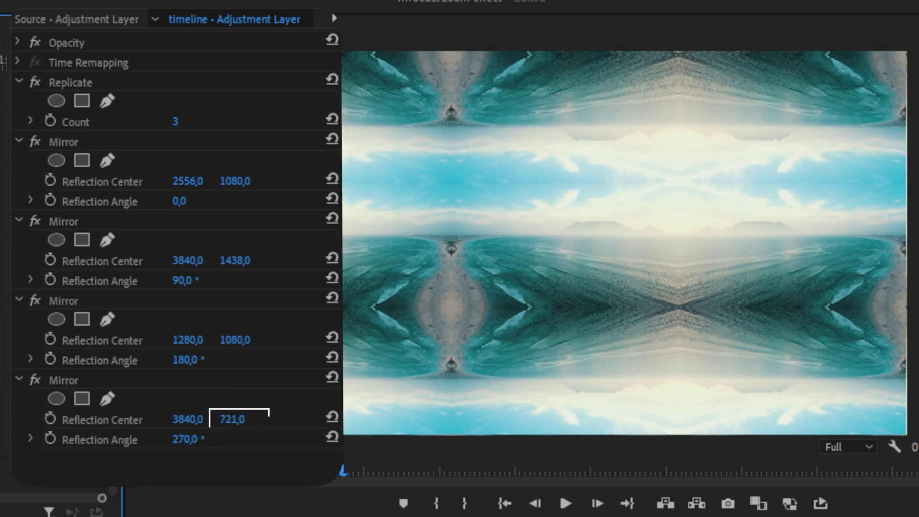
{"action": "key", "text": "ctrl+s"}
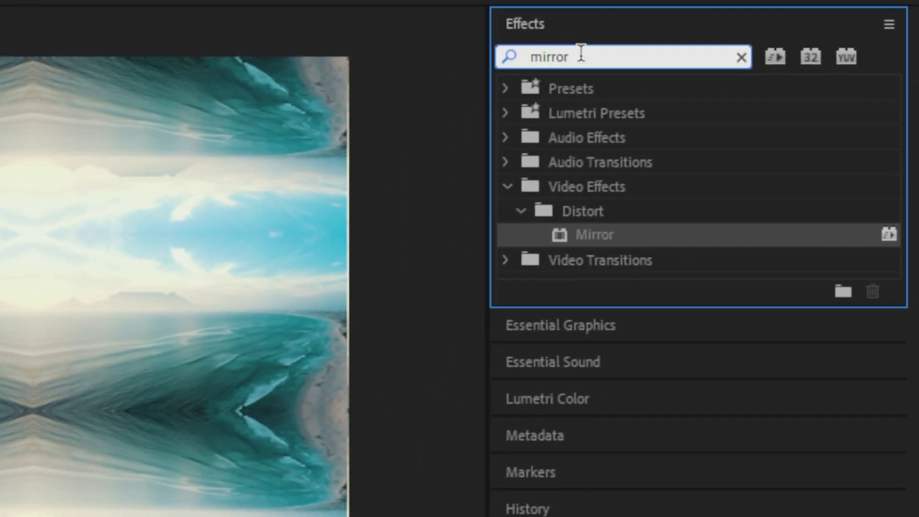
Find the Transform video effect and add it to the adjustment layer below the four Mirror effects.
{"action": "double_click", "coordinate": [581, 57]}
{"action": "type", "text": "transform"}
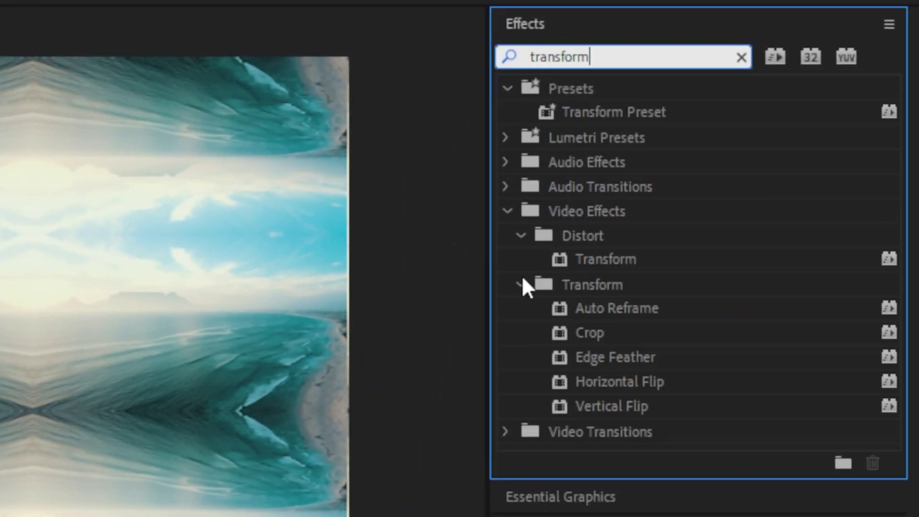
{"action": "left_click_drag", "start_coordinate": [594, 260], "coordinate": [225, 460]}
{"action": "scroll", "coordinate": [357, 379], "scroll_direction": "down", "scroll_amount": 2}
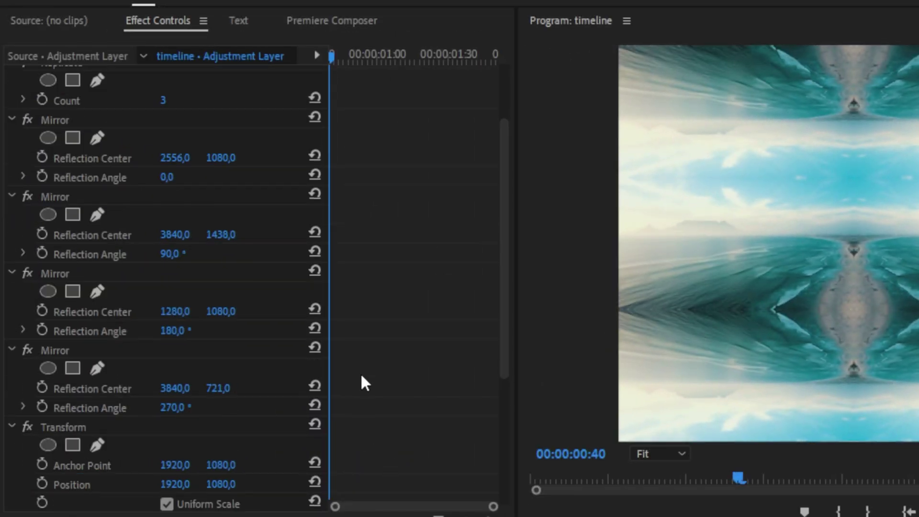
{"action": "scroll", "coordinate": [364, 383], "scroll_direction": "down", "scroll_amount": 5}
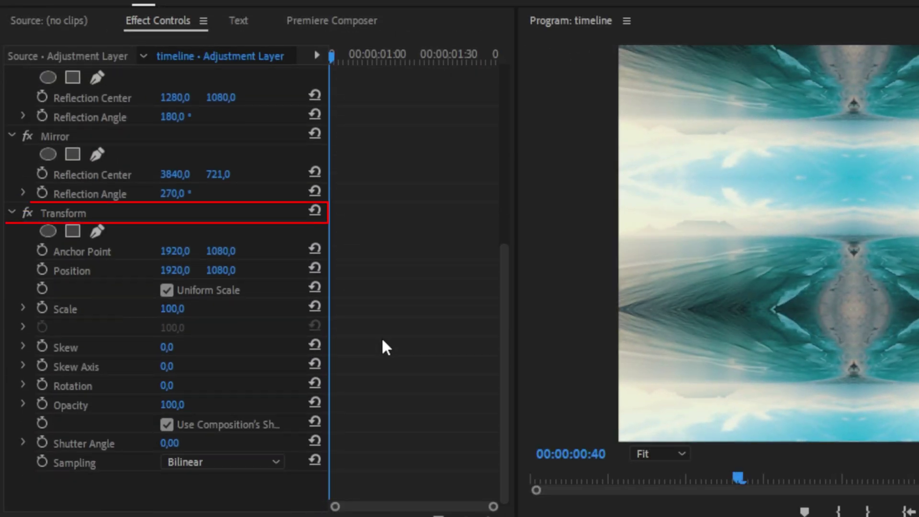
Keyframe the Transform effect's Scale from 100 at 00:00:00:40 to 300 at 00:00:00:56.
{"action": "left_click", "coordinate": [43, 309]}
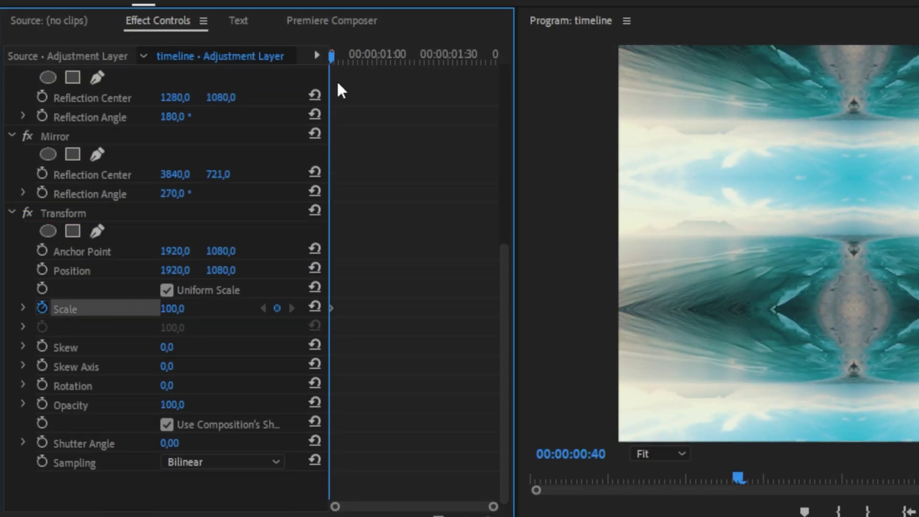
{"action": "left_click_drag", "start_coordinate": [337, 57], "coordinate": [372, 65]}
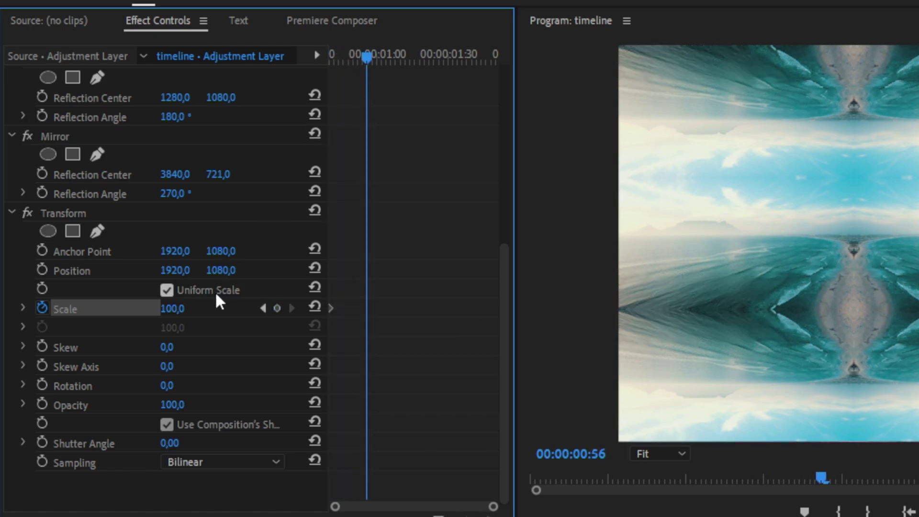
{"action": "left_click", "coordinate": [220, 309]}
{"action": "type", "text": "340"}
{"action": "key", "text": "Return"}
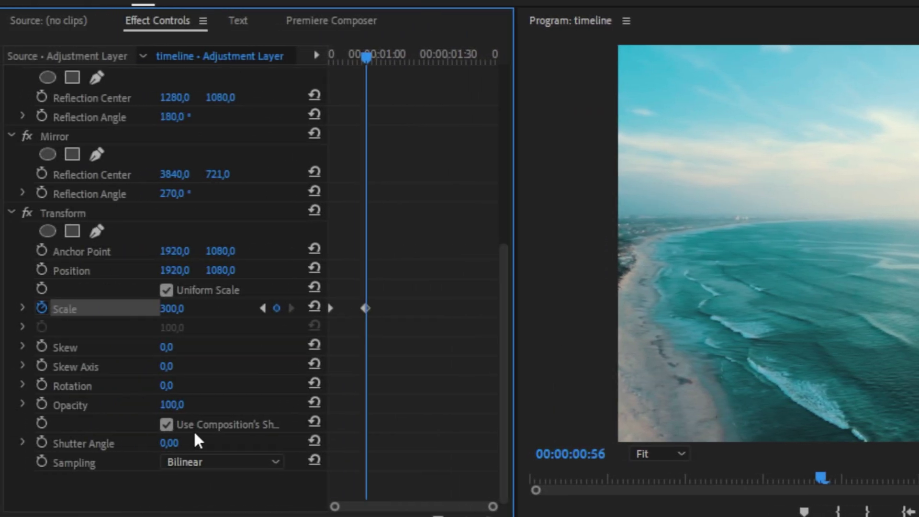
Turn off the composition's shutter angle for Transform, set Shutter Angle to 360, and play back the zoom.
{"action": "left_click", "coordinate": [188, 447]}
{"action": "type", "text": "3"}
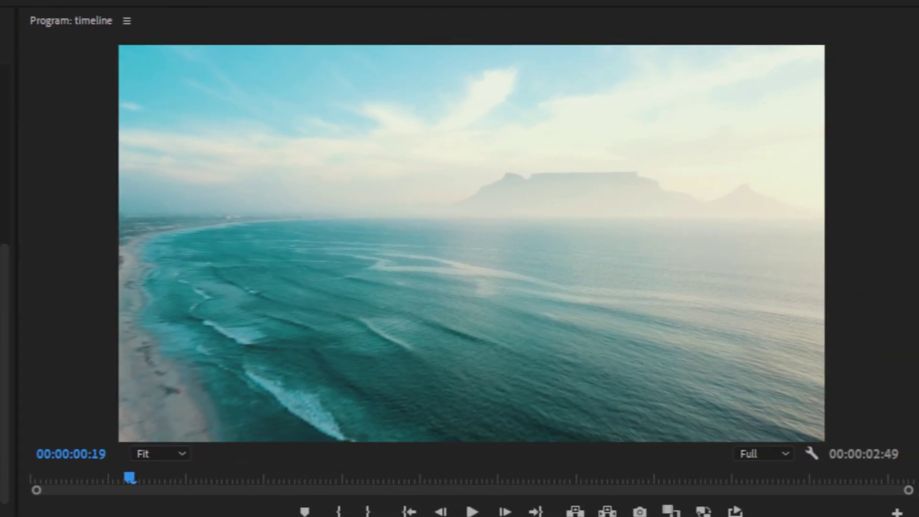
{"action": "key", "text": "space"}
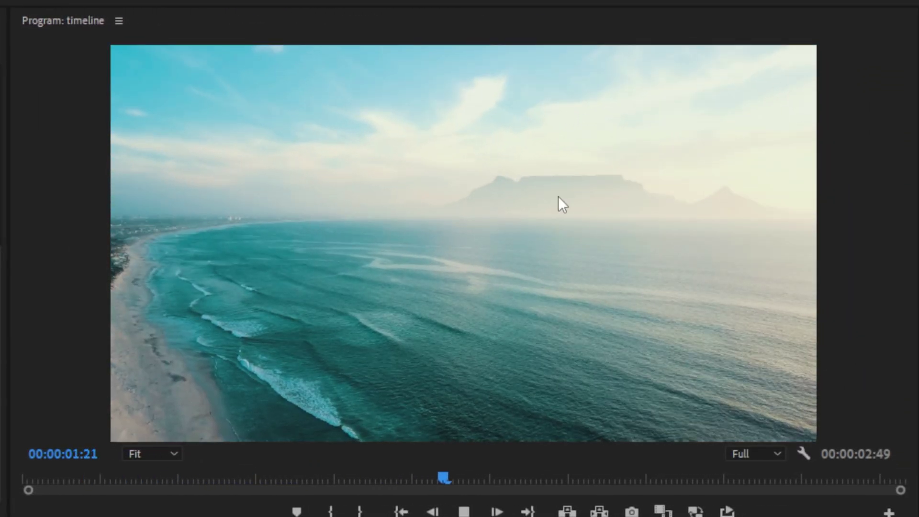
{"action": "key", "text": "space"}
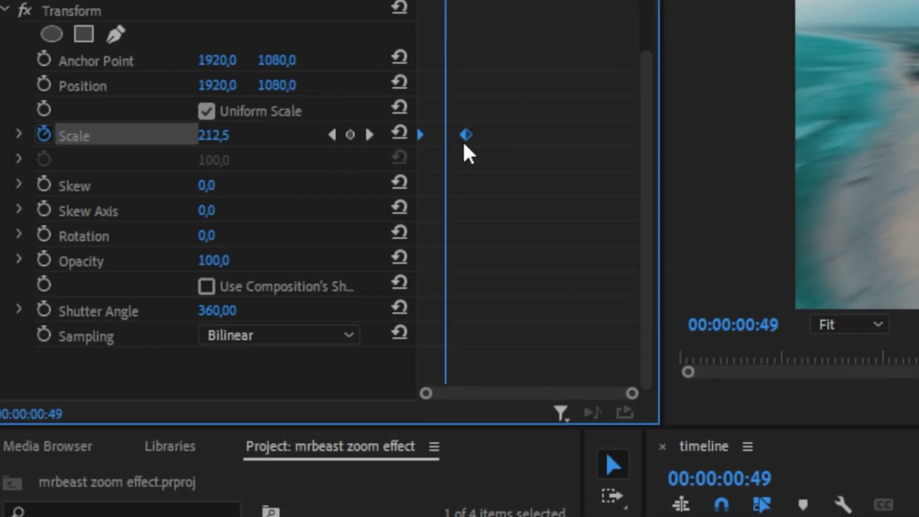
Apply ease-in and ease-out interpolation to both Transform Scale keyframes.
{"action": "right_click", "coordinate": [467, 135]}
{"action": "left_click", "coordinate": [538, 497]}
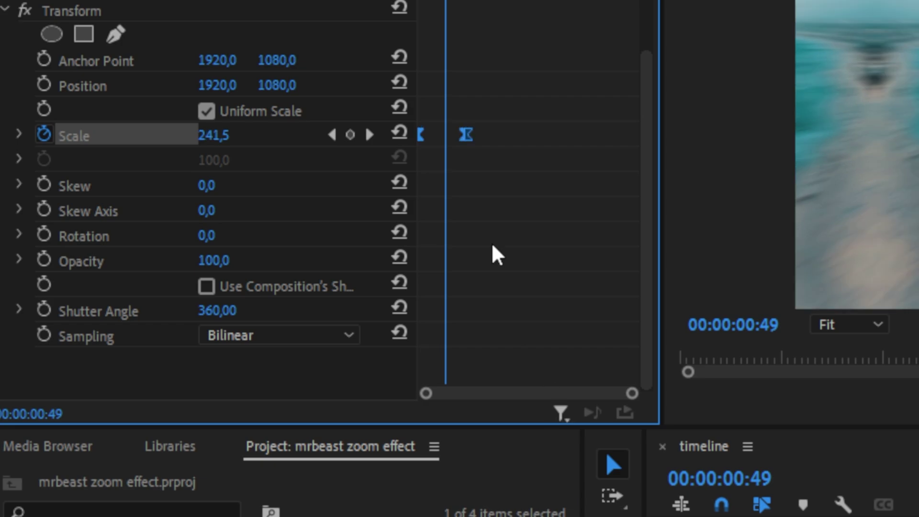
{"action": "right_click", "coordinate": [468, 137]}
{"action": "left_click", "coordinate": [586, 472]}
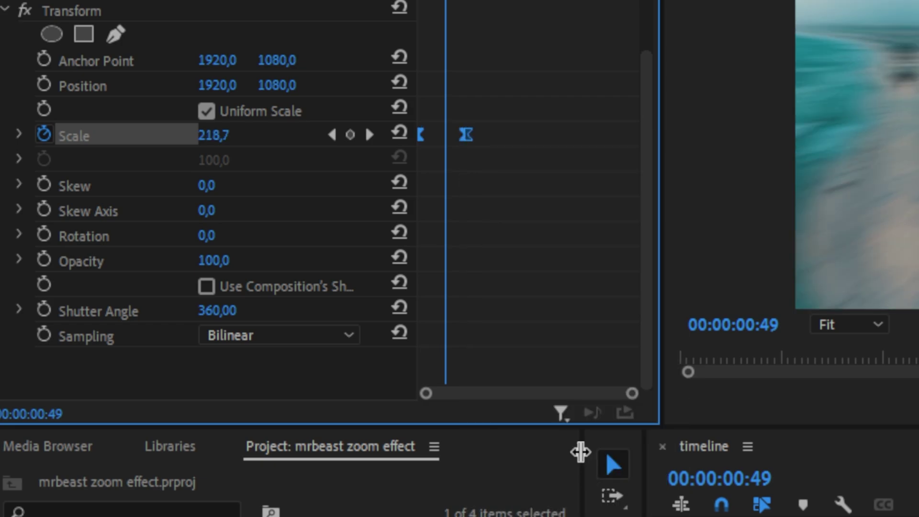
Reshape the Scale velocity curve so the zoom starts at peak speed and slows down gradually, and play back the result.
{"action": "left_click", "coordinate": [18, 134]}
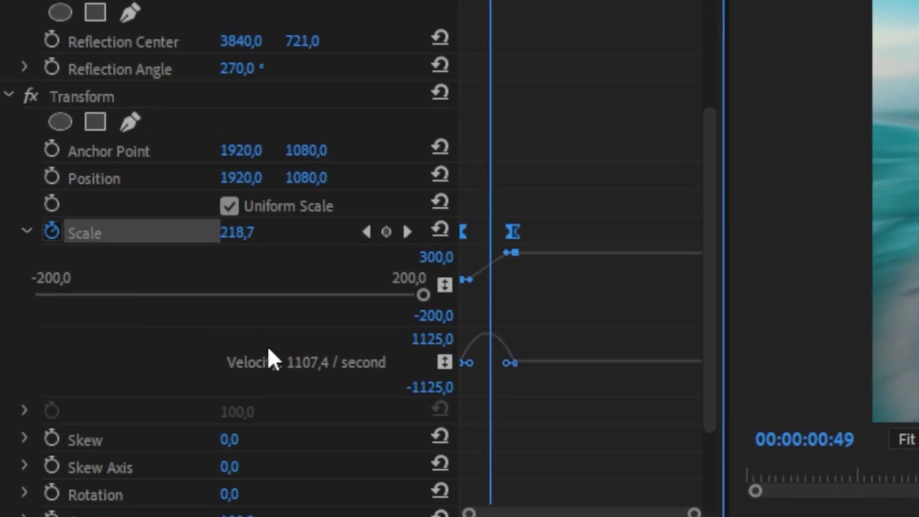
{"action": "left_click_drag", "start_coordinate": [695, 514], "coordinate": [626, 515]}
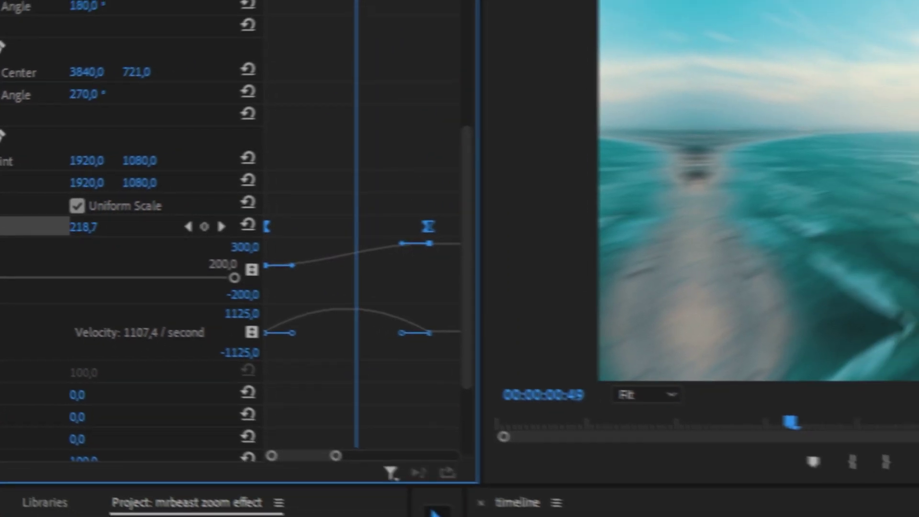
{"action": "left_click_drag", "start_coordinate": [451, 455], "coordinate": [398, 432]}
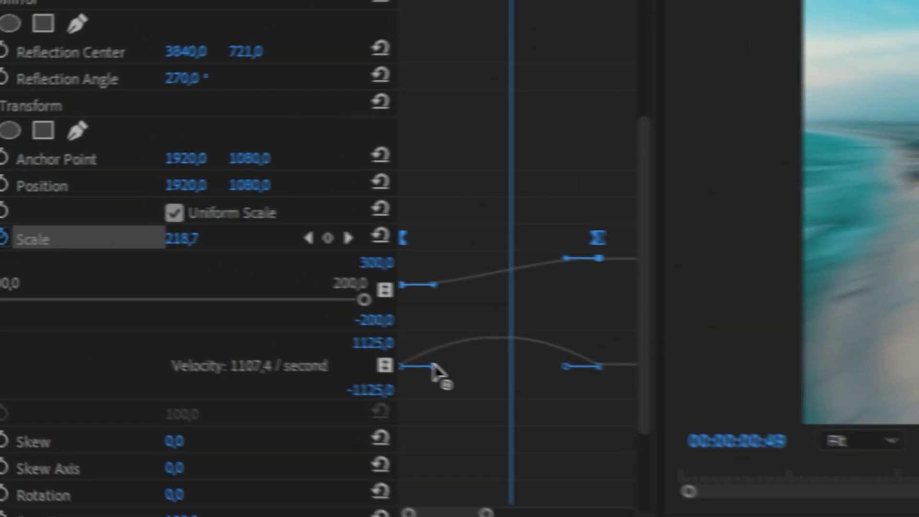
{"action": "left_click_drag", "start_coordinate": [543, 385], "coordinate": [500, 385]}
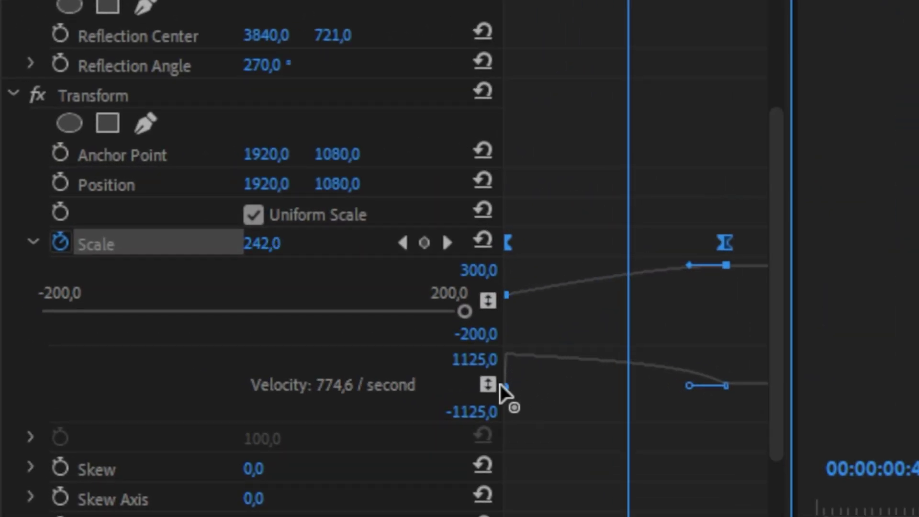
{"action": "left_click_drag", "start_coordinate": [689, 386], "coordinate": [614, 386]}
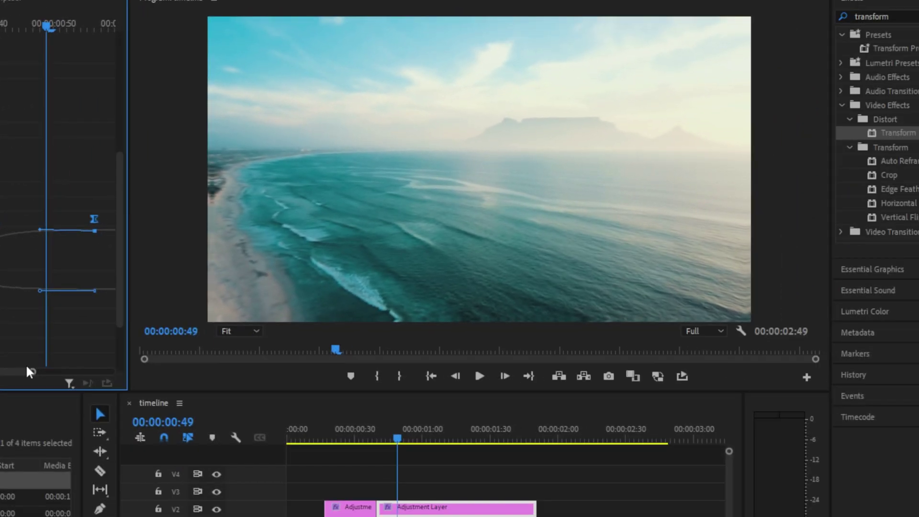
{"action": "key", "text": "space"}
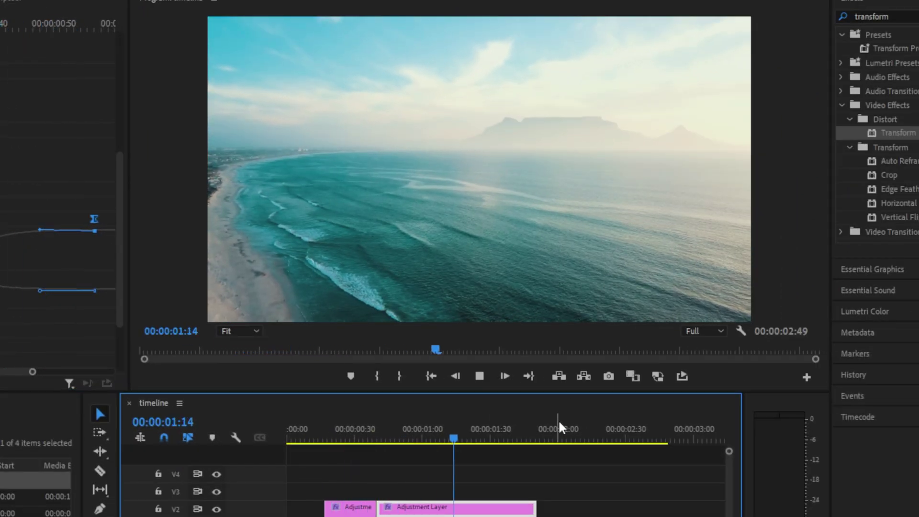
{"action": "key", "text": "space"}
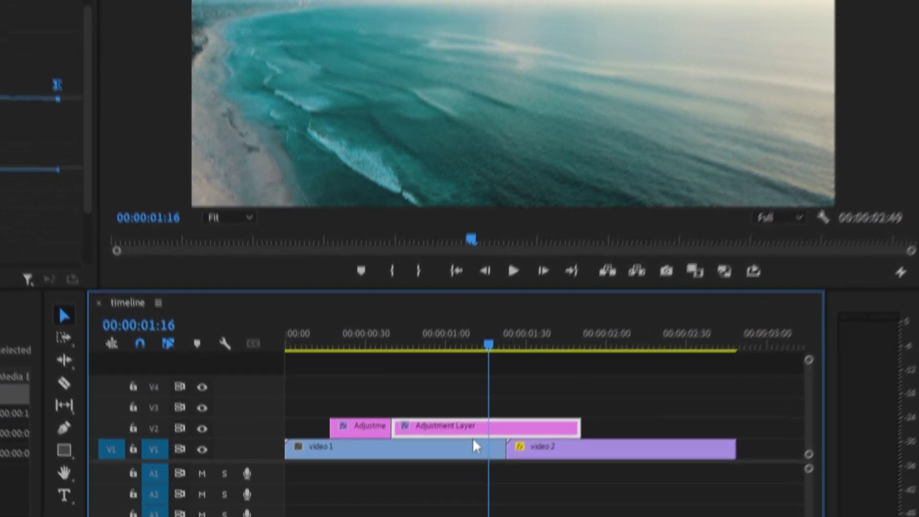
Place the long adjustment layer at the start of video 2 and the short one ending at the cut, and play the transition.
{"action": "left_click_drag", "start_coordinate": [445, 507], "coordinate": [531, 504]}
{"action": "left_click_drag", "start_coordinate": [631, 312], "coordinate": [612, 314]}
{"action": "left_click_drag", "start_coordinate": [379, 324], "coordinate": [516, 290]}
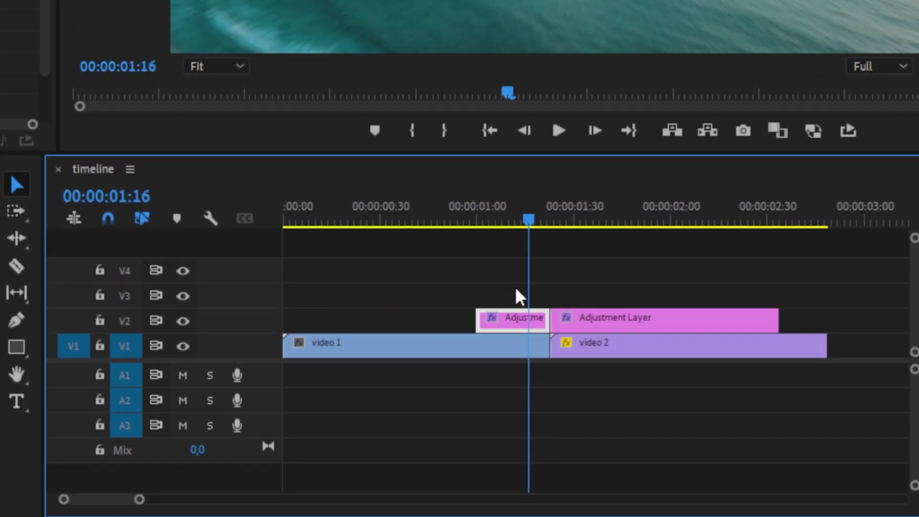
{"action": "left_click", "coordinate": [458, 221]}
{"action": "key", "text": "space"}
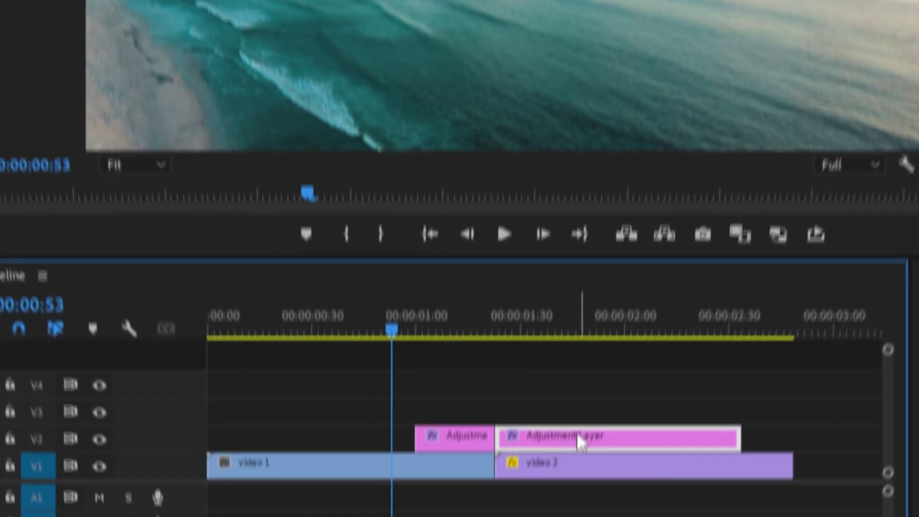
Swap the adjustment layers on V2 so the long one ends at the cut and the short one starts video 2.
{"action": "left_click_drag", "start_coordinate": [581, 441], "coordinate": [333, 412]}
{"action": "left_click_drag", "start_coordinate": [469, 289], "coordinate": [558, 290]}
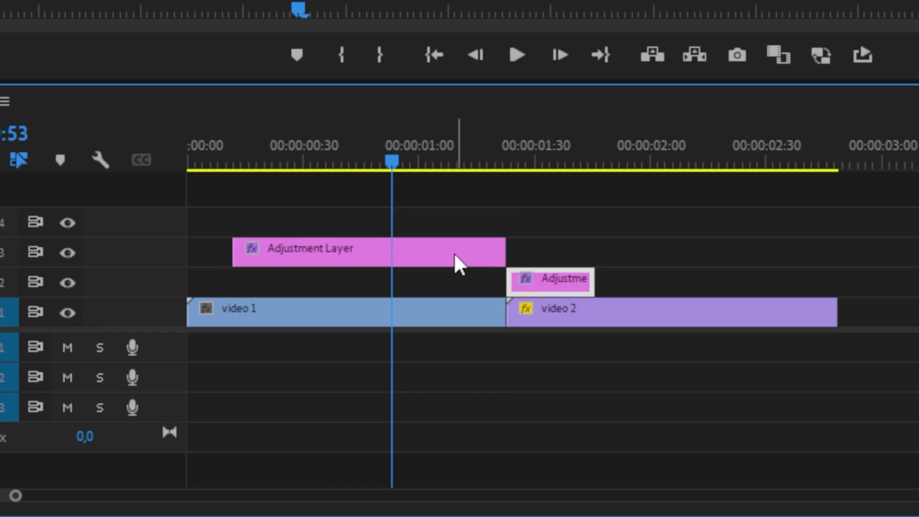
{"action": "left_click_drag", "start_coordinate": [454, 252], "coordinate": [441, 271]}
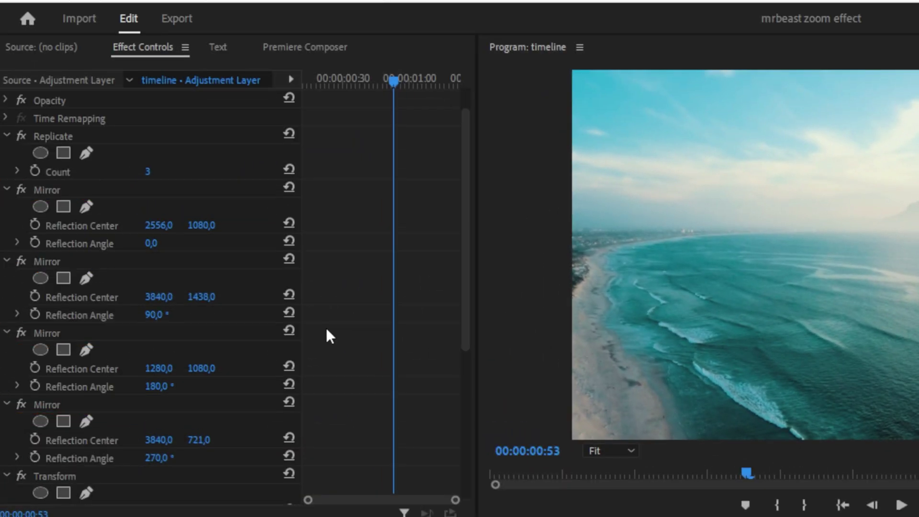
Reverse the long adjustment layer's Scale keyframes to run from 300 to 100, and shape the velocity curve to peak at the end.
{"action": "scroll", "coordinate": [328, 332], "scroll_direction": "down", "scroll_amount": 8}
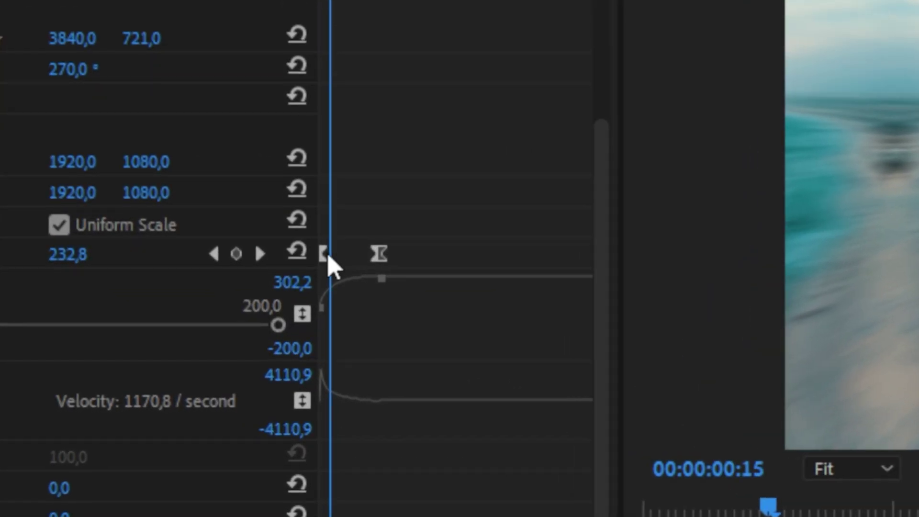
{"action": "mouse_move", "coordinate": [329, 257]}
{"action": "left_mouse_down"}
{"action": "mouse_move", "coordinate": [421, 255]}
{"action": "mouse_move", "coordinate": [322, 254]}
{"action": "left_mouse_up"}
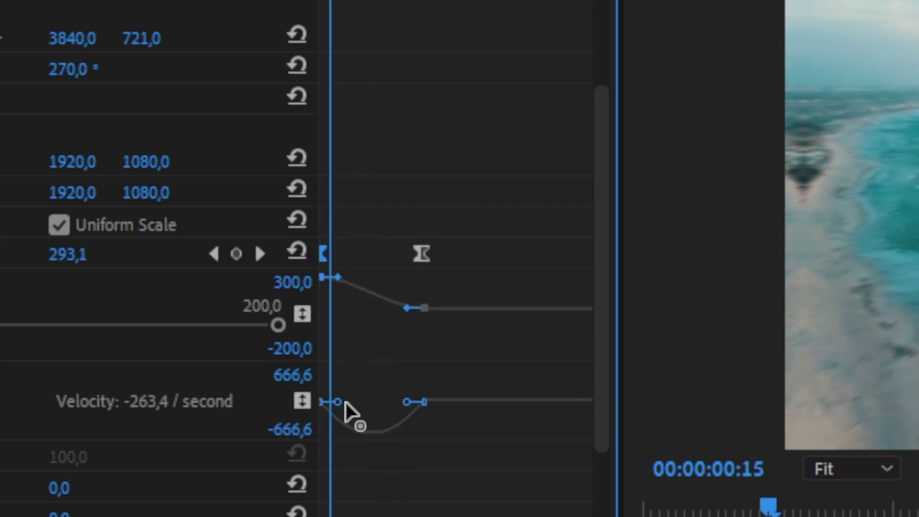
{"action": "left_click_drag", "start_coordinate": [340, 402], "coordinate": [418, 405]}
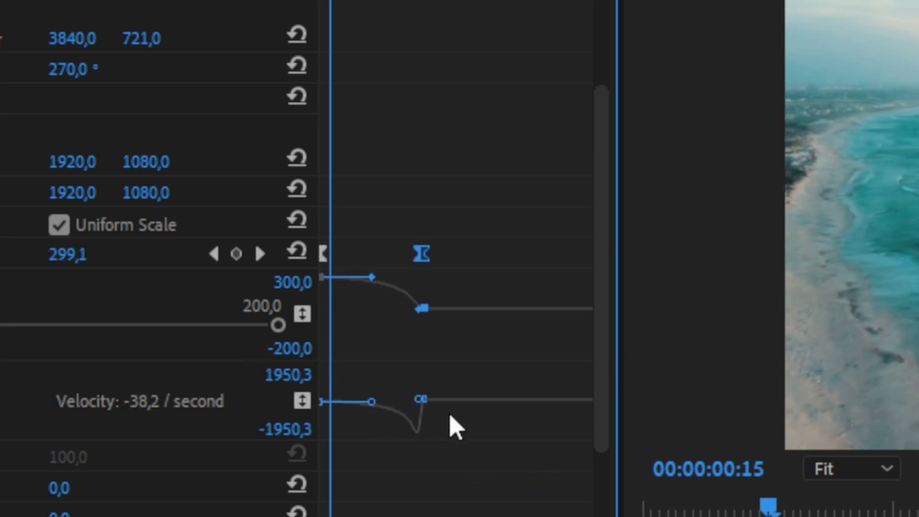
Split the long adjustment layer at 00:00:00:37, delete its second part, and move the remaining piece to end at the cut.
{"action": "left_click", "coordinate": [408, 0]}
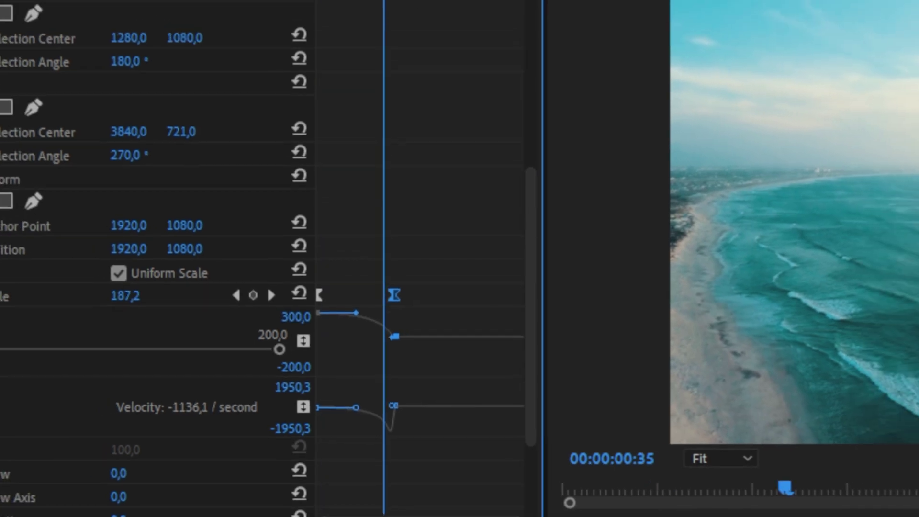
{"action": "left_click_drag", "start_coordinate": [376, 58], "coordinate": [375, 79]}
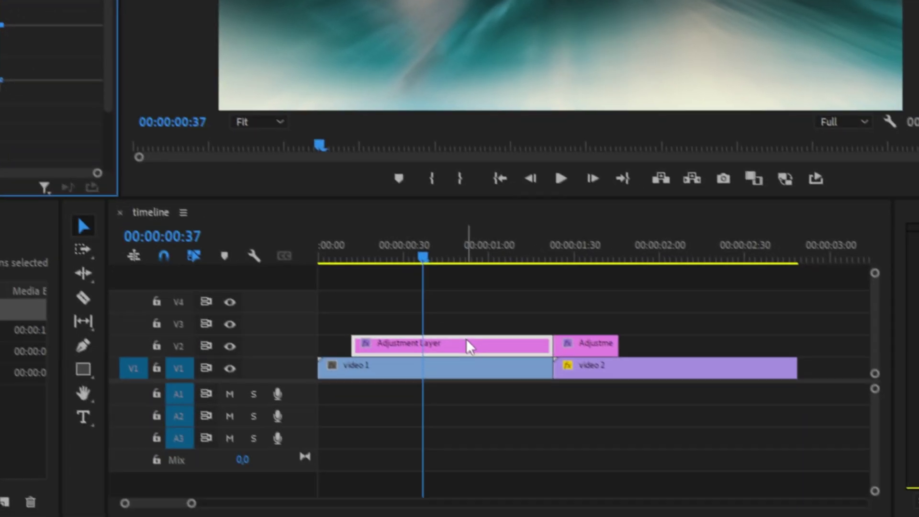
{"action": "key", "text": "ctrl+k"}
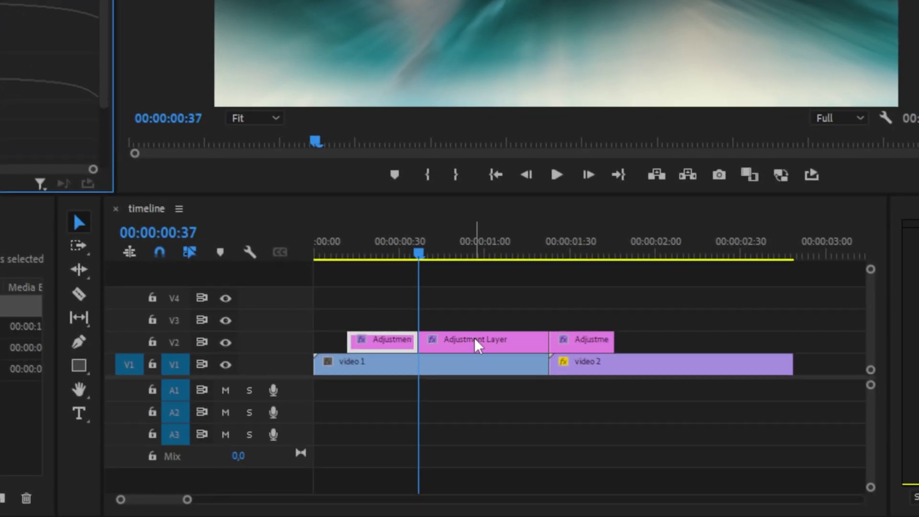
{"action": "left_click", "coordinate": [477, 344]}
{"action": "key", "text": "Delete"}
{"action": "left_click_drag", "start_coordinate": [387, 355], "coordinate": [513, 351]}
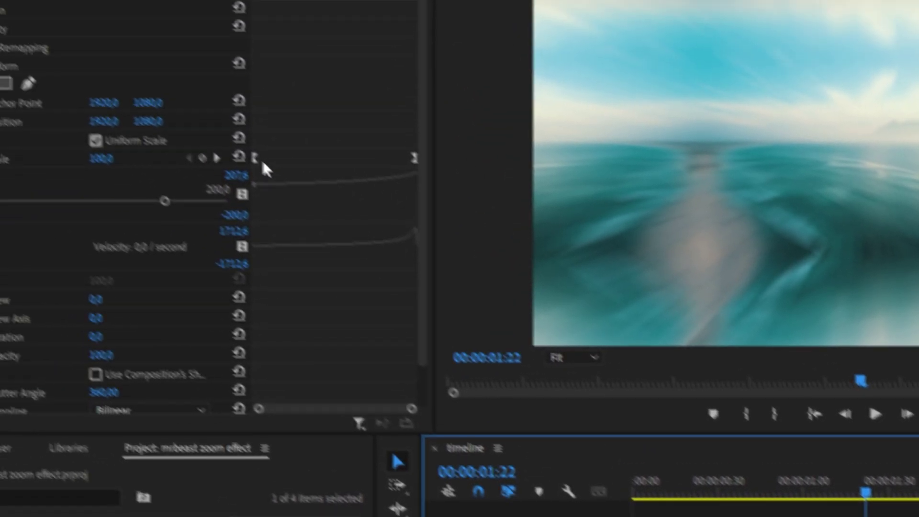
Reverse the second adjustment layer's Scale keyframes to run from 209 to 100, and shape the velocity curve to start fast and slow down.
{"action": "left_click_drag", "start_coordinate": [262, 161], "coordinate": [315, 159]}
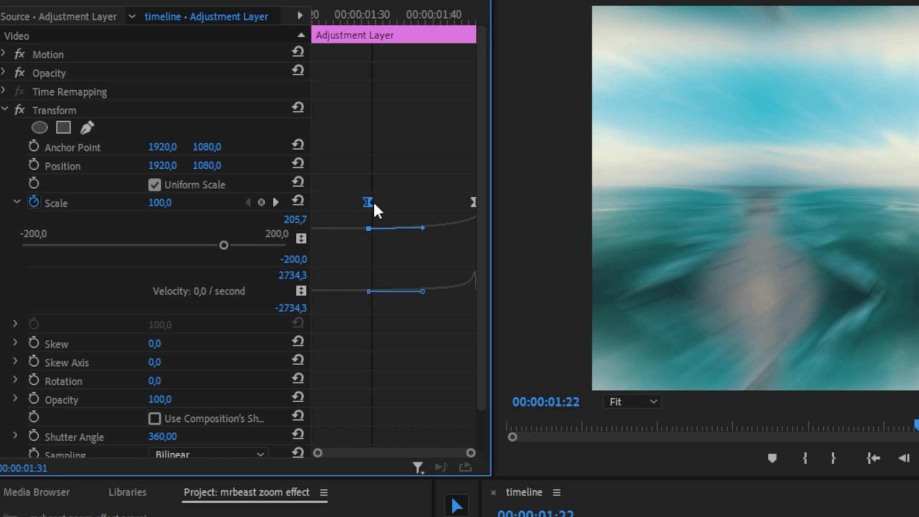
{"action": "left_click_drag", "start_coordinate": [473, 202], "coordinate": [315, 203]}
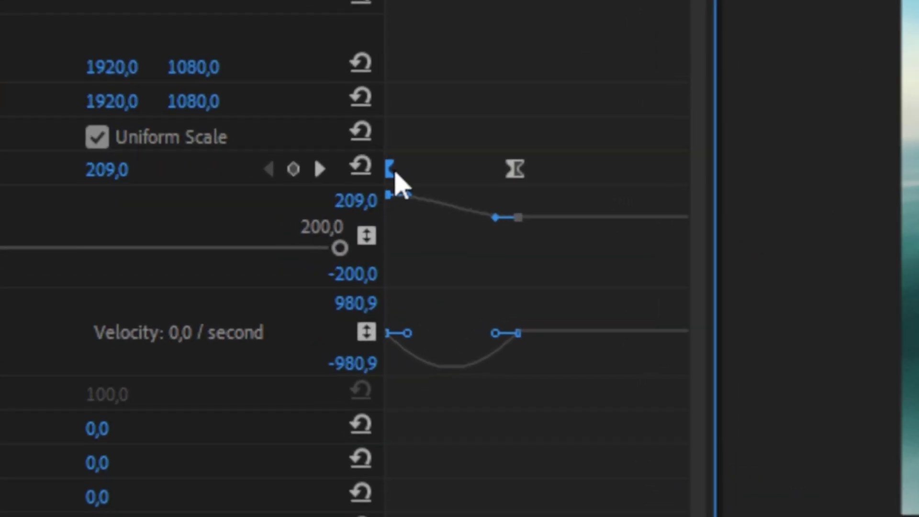
{"action": "left_click", "coordinate": [320, 169]}
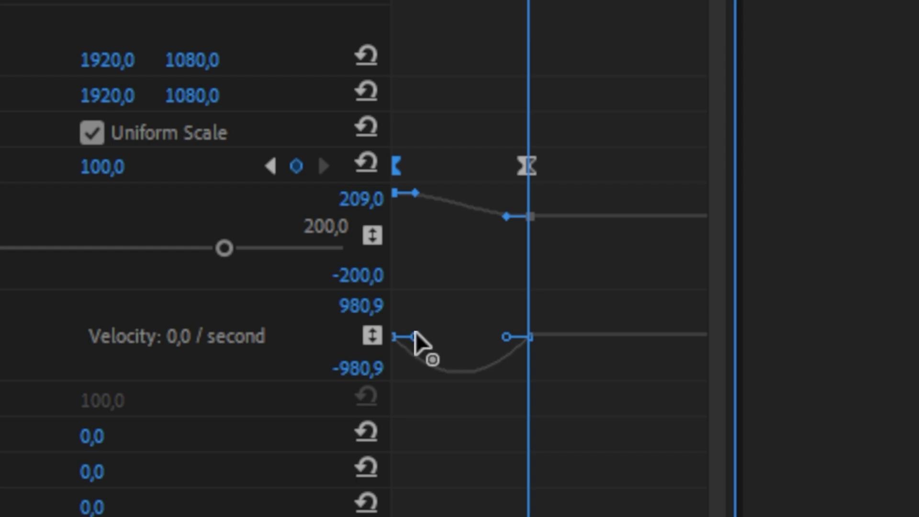
{"action": "left_click_drag", "start_coordinate": [416, 335], "coordinate": [396, 336]}
{"action": "left_click_drag", "start_coordinate": [506, 337], "coordinate": [472, 335]}
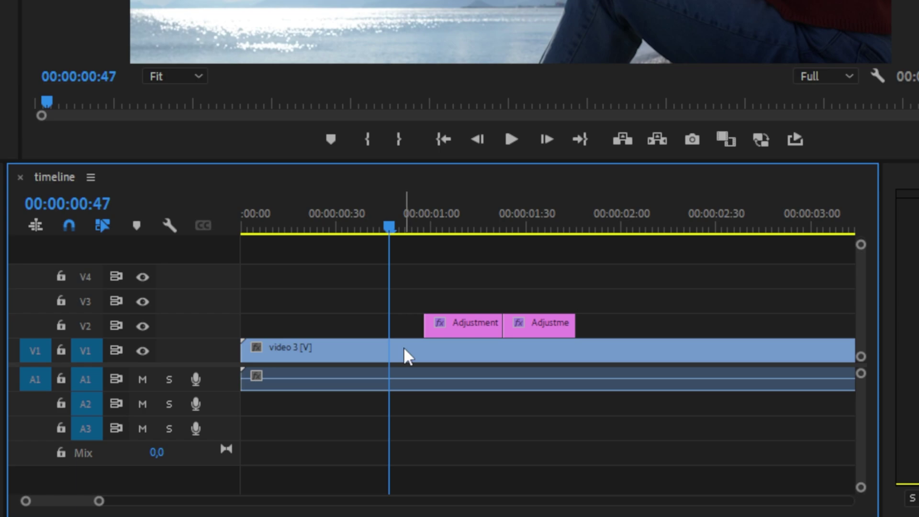
Ripple trim the end of video 3 at 00:00:00:47 and of video 4 at 00:00:01:48, and play back the timeline.
{"action": "key", "text": "w"}
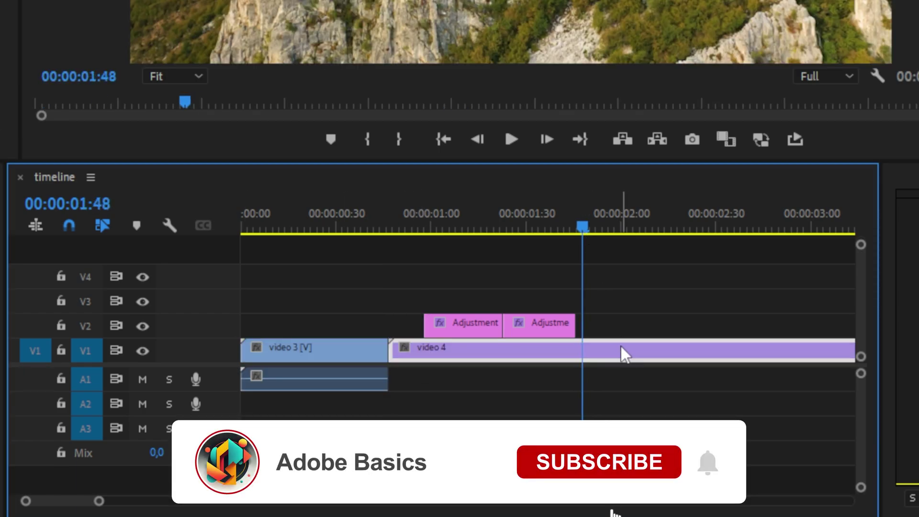
{"action": "key", "text": "w"}
{"action": "key", "text": "space"}
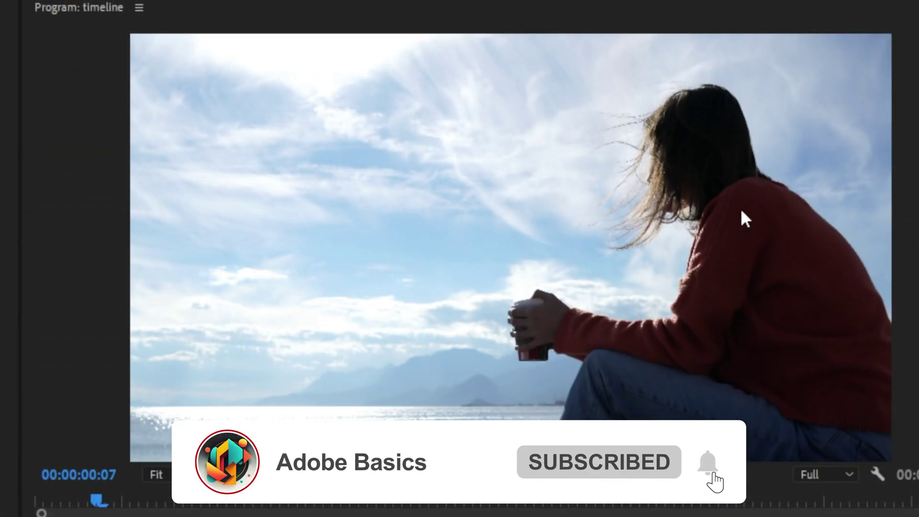